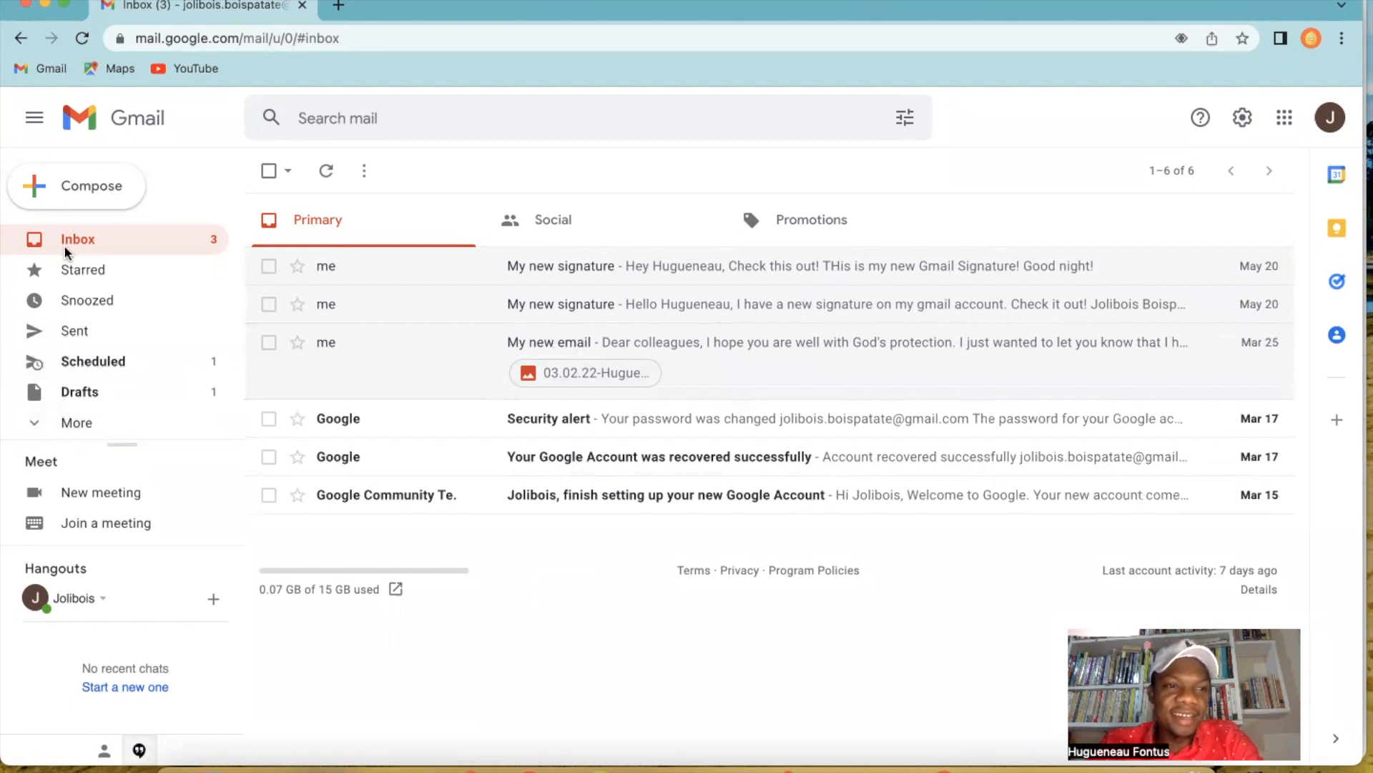
Expand the full folder list and create a new label named "En attente".
click(42, 421)
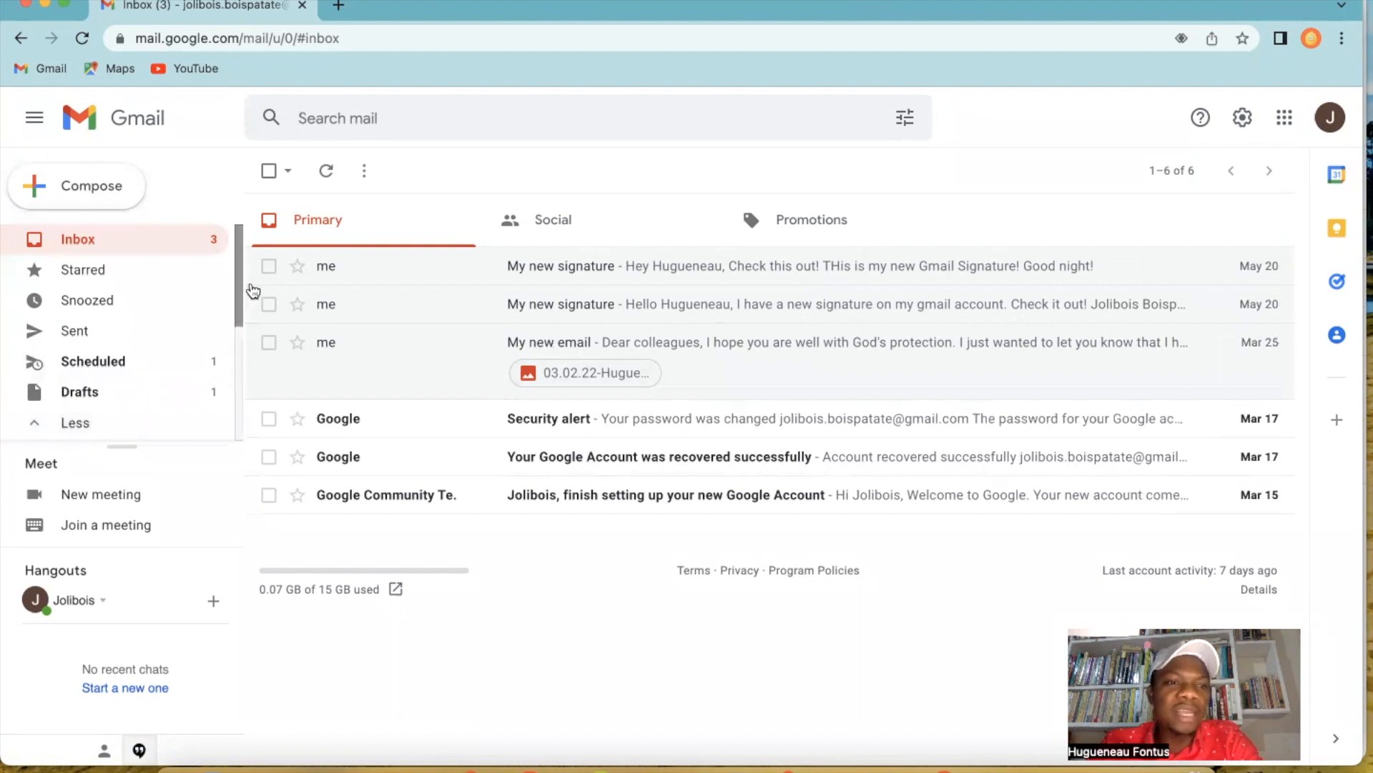
drag(236, 274, 239, 399)
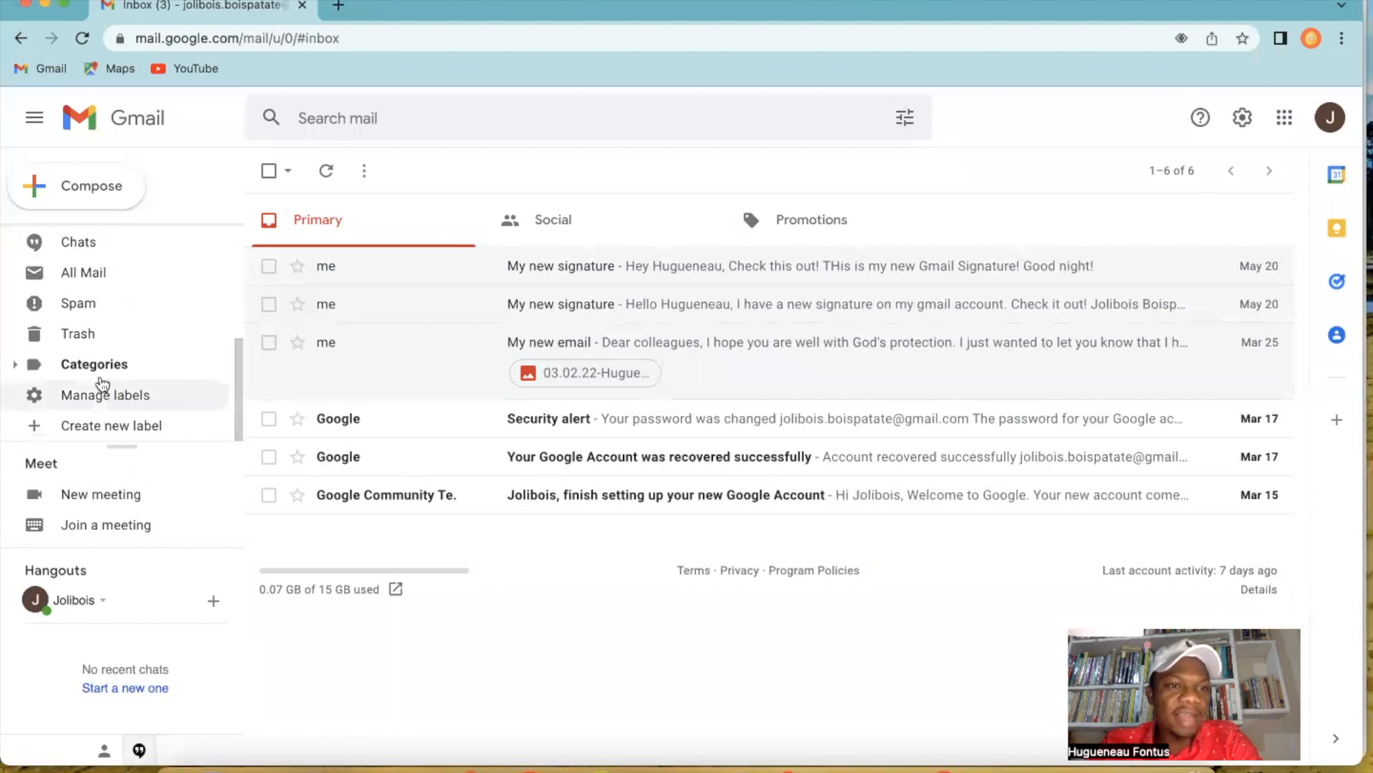
click(89, 427)
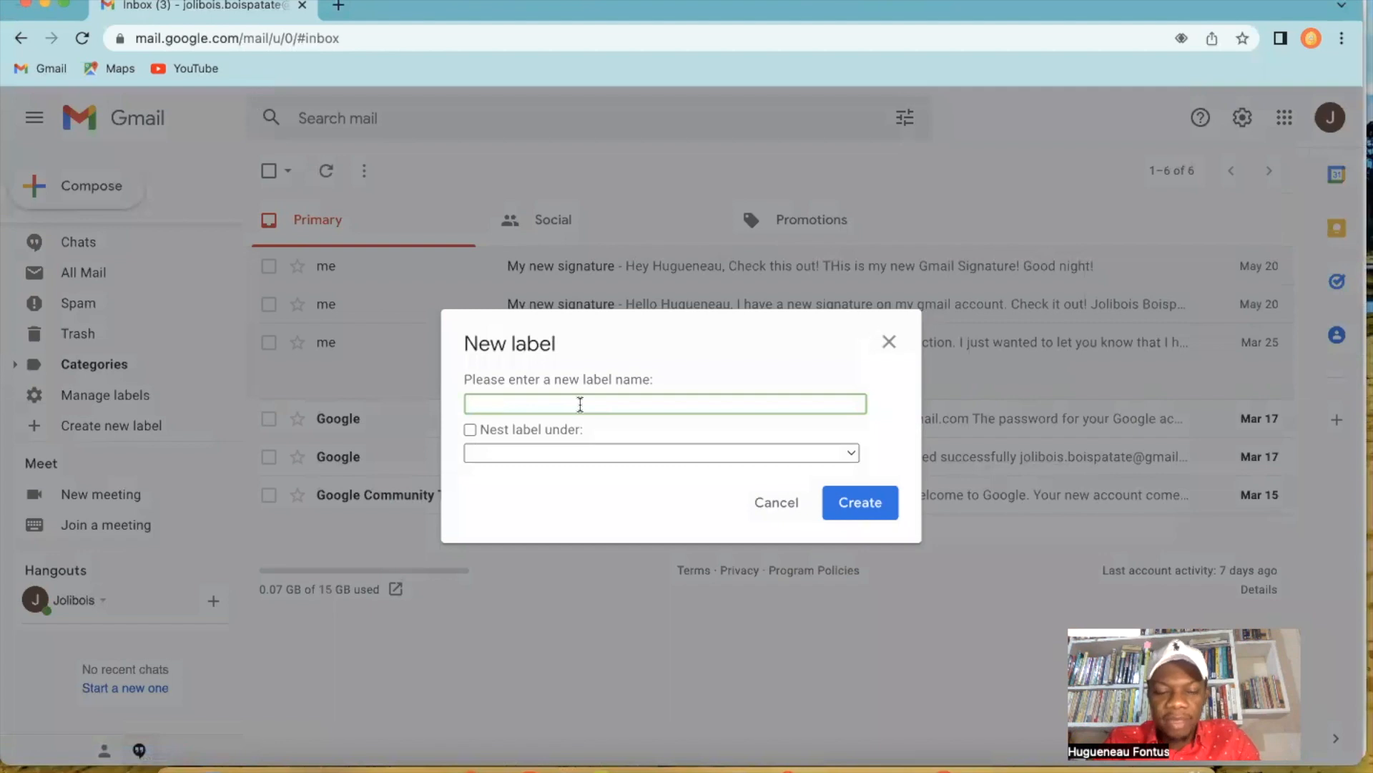
text(En Th)
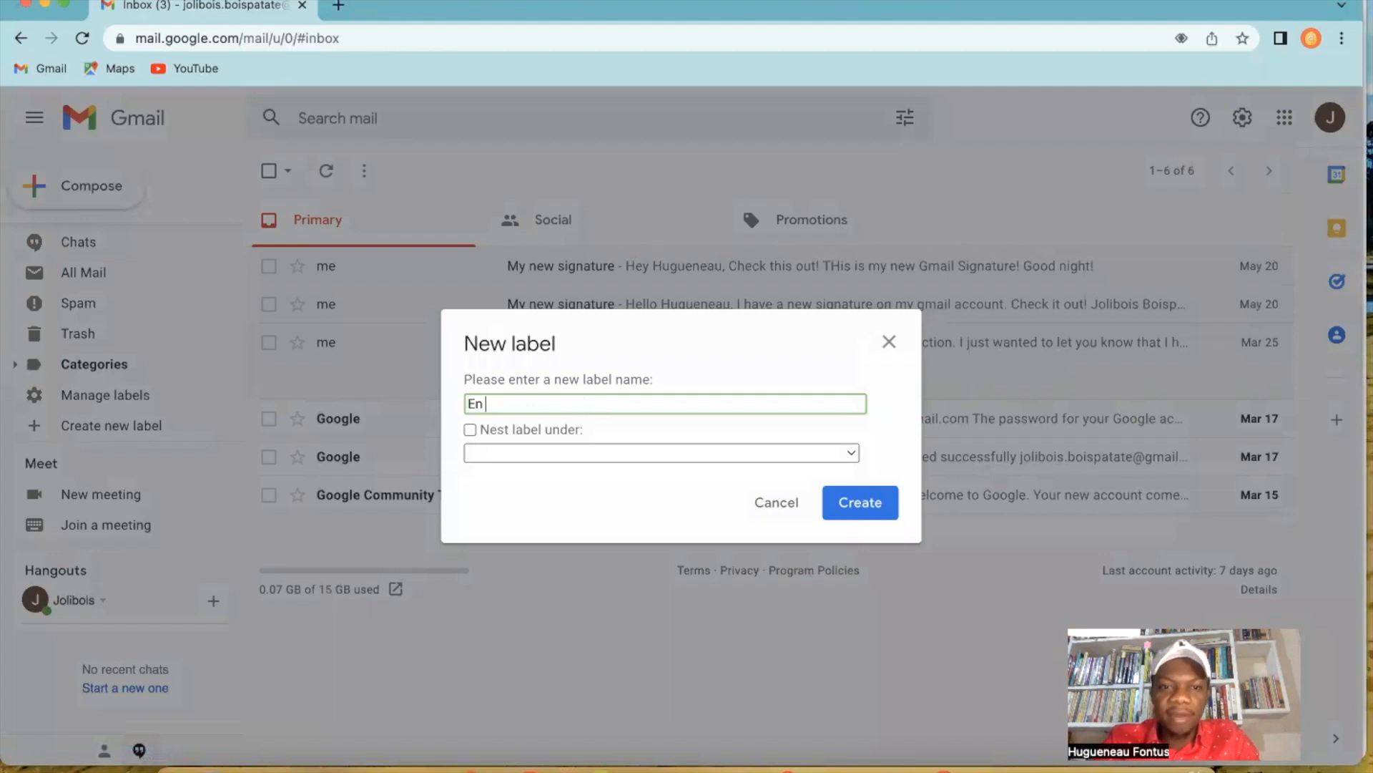
key(BackSpace)
key(BackSpace)
key(BackSpace)
text(Attente)
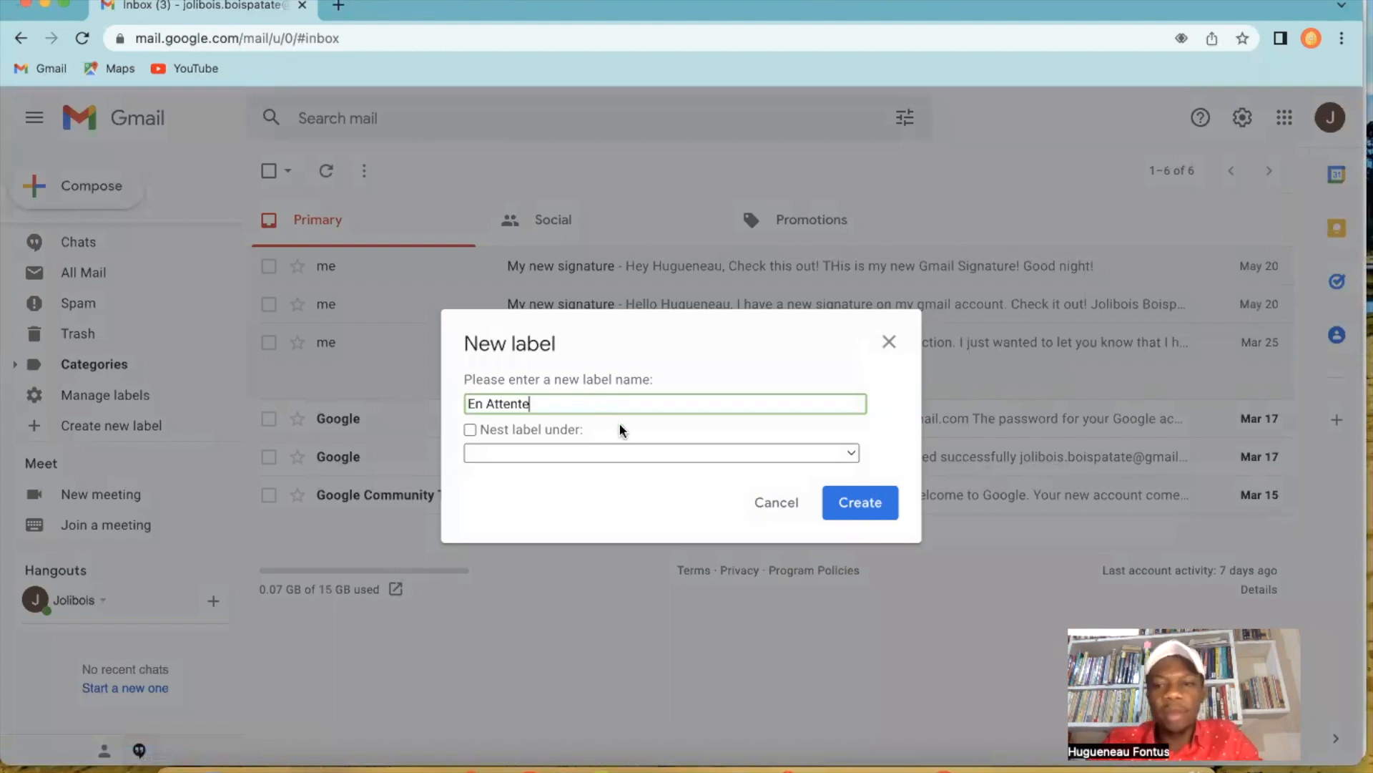
click(495, 403)
key(BackSpace)
text(a)
click(548, 403)
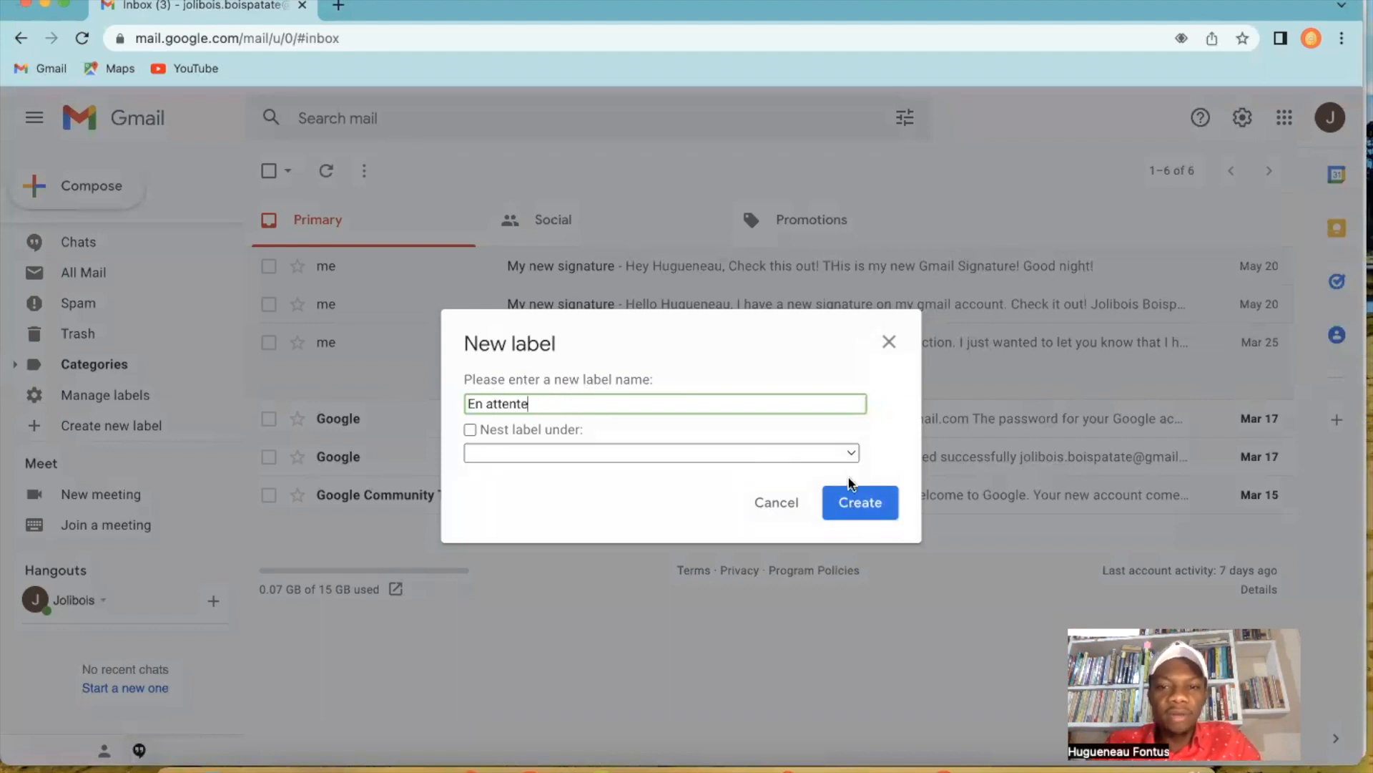
click(854, 500)
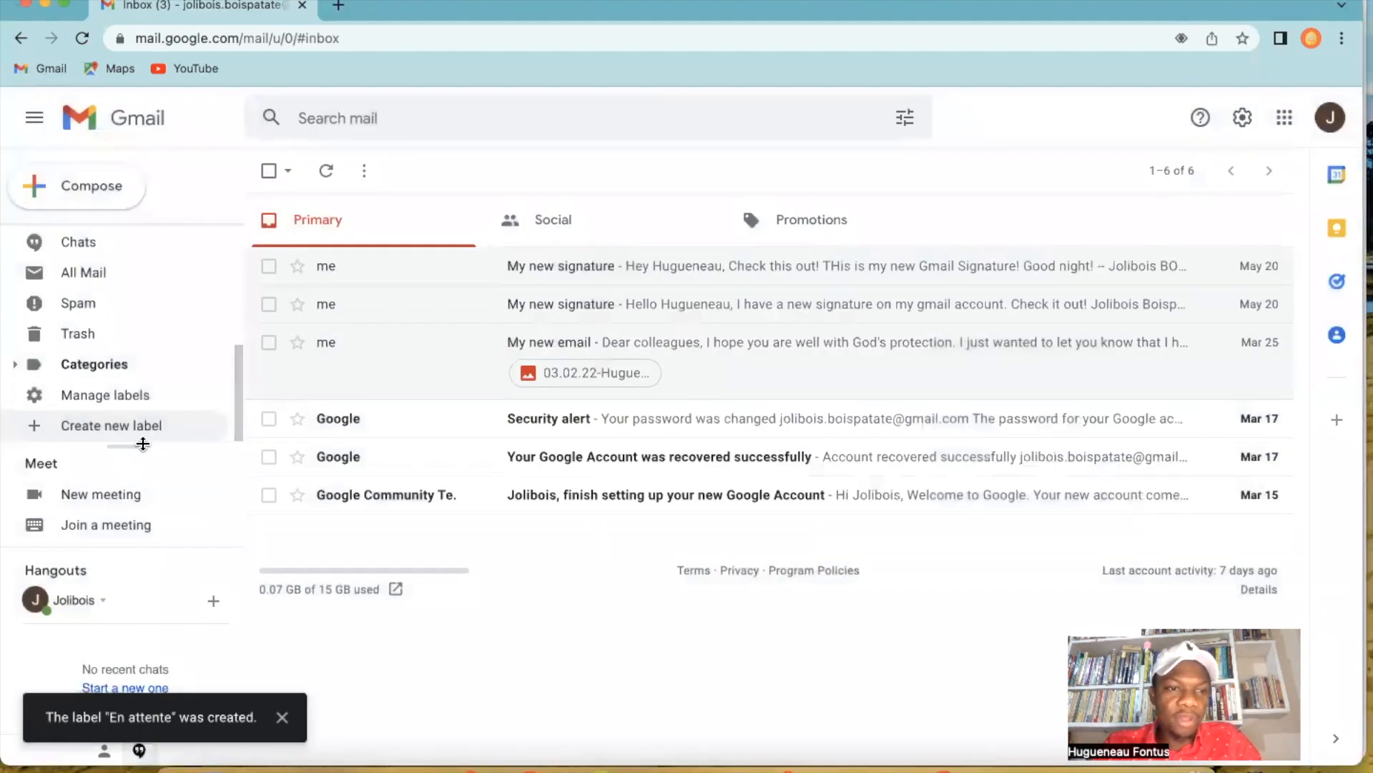
Create another new label named "Urgence" without nesting it under an existing label.
click(33, 429)
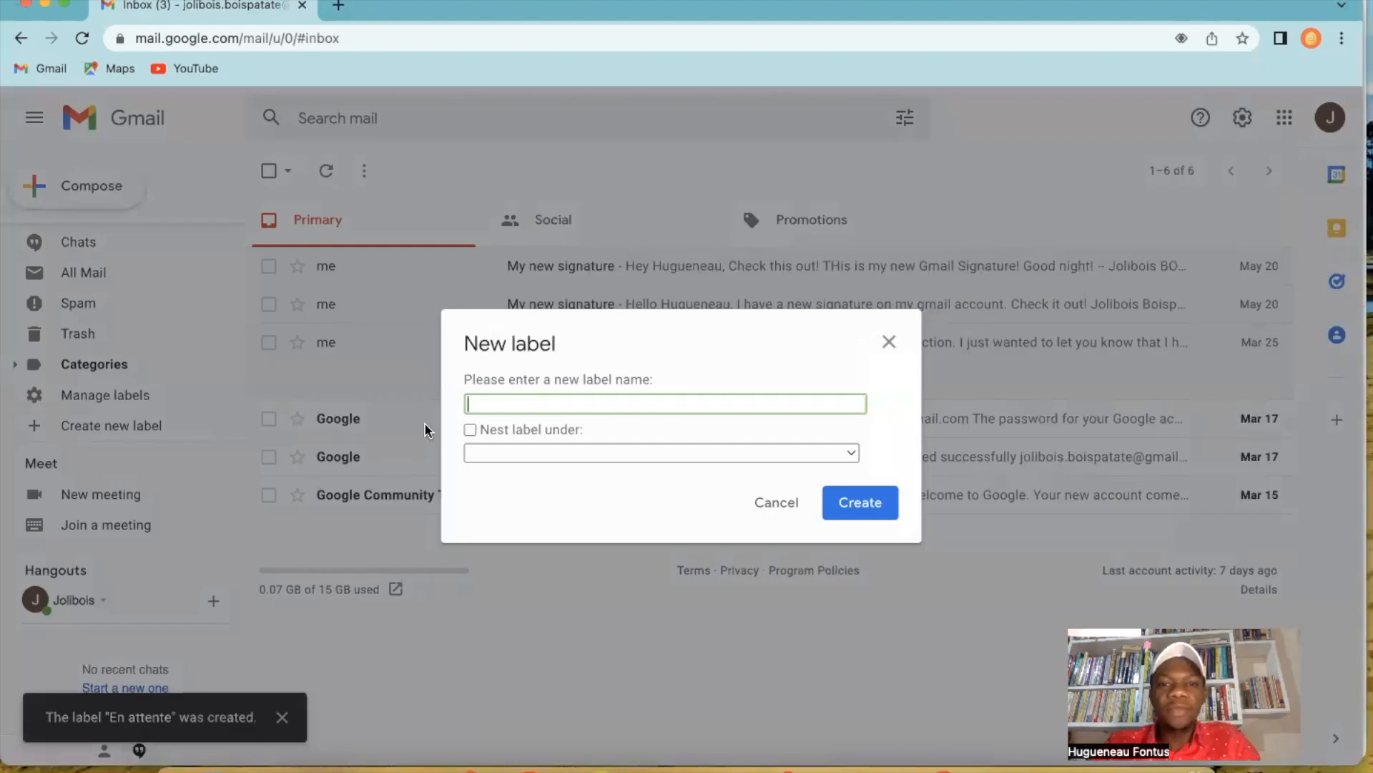
text(urgnc)
key(BackSpace)
key(BackSpace)
key(BackSpace)
key(BackSpace)
key(BackSpace)
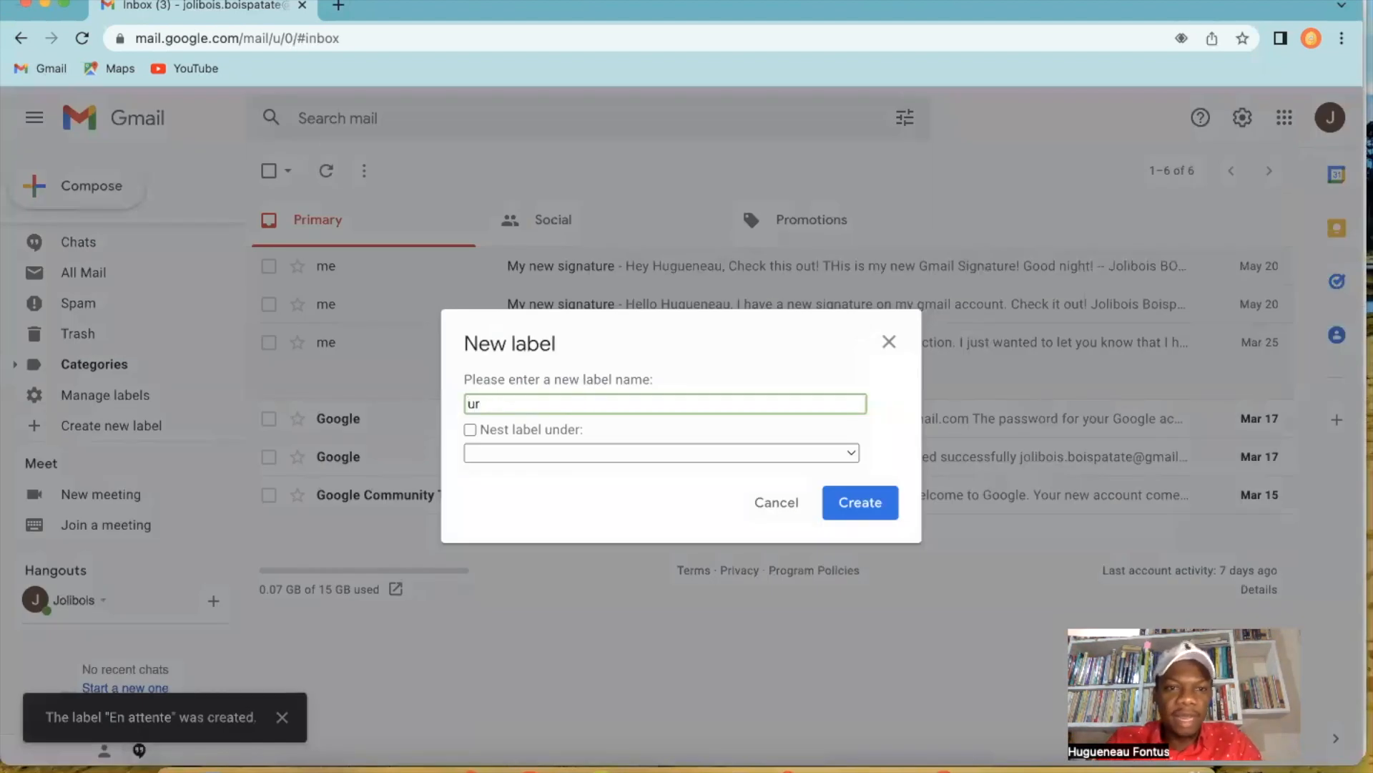
text(ur)
key(BackSpace)
key(BackSpace)
text(ur)
key(BackSpace)
key(BackSpace)
text(Urge nce)
key(BackSpace)
key(BackSpace)
key(BackSpace)
key(BackSpace)
text(nde)
key(BackSpace)
key(BackSpace)
text(ce)
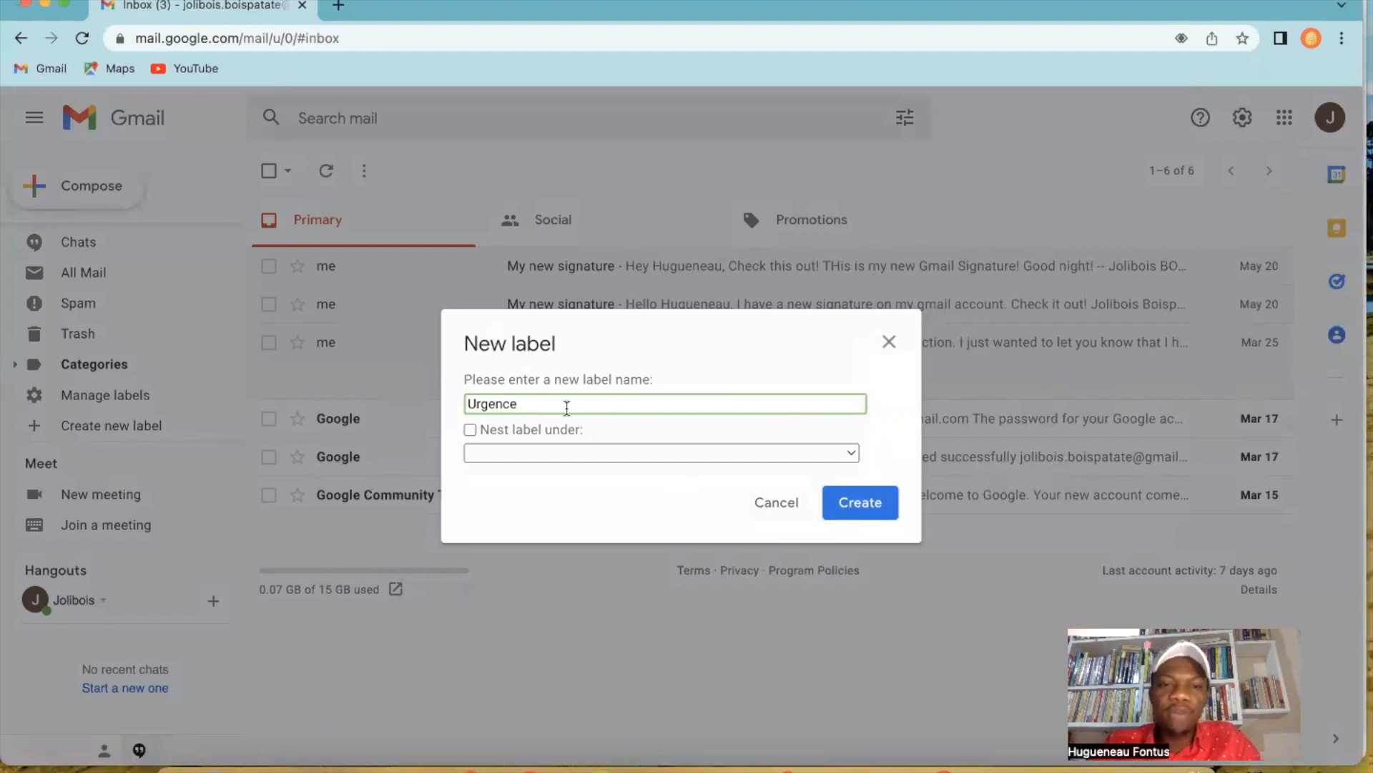
click(876, 505)
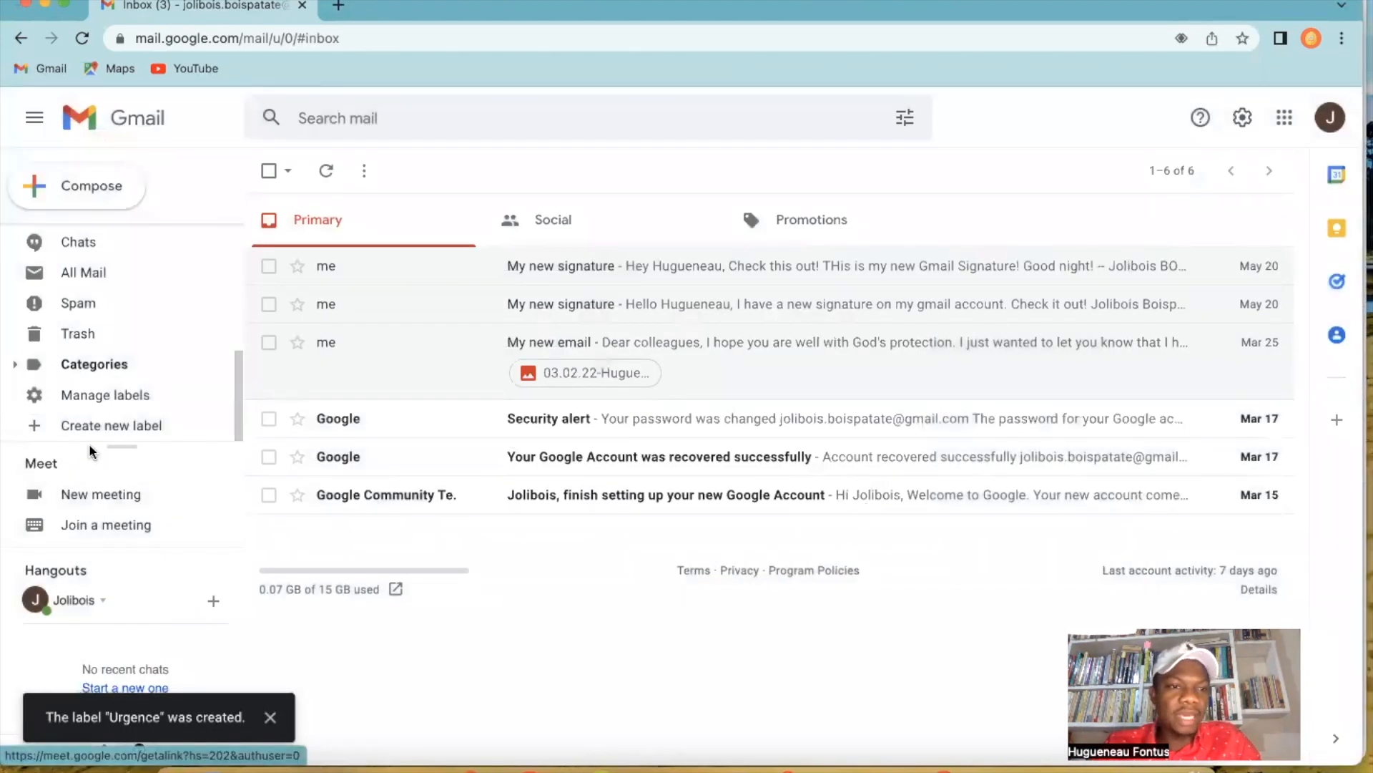
Create a third label named "Fini".
click(29, 429)
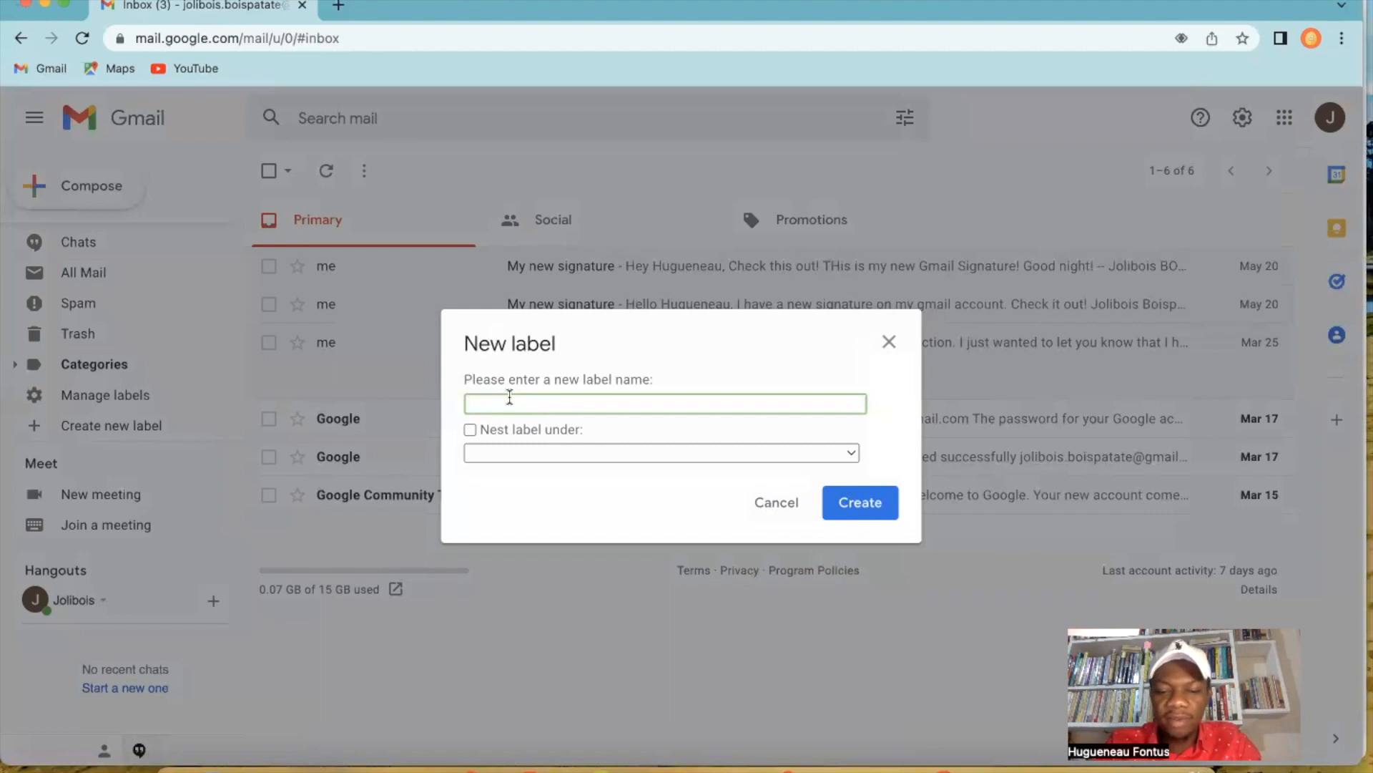
text(Fina)
key(BackSpace)
text(i)
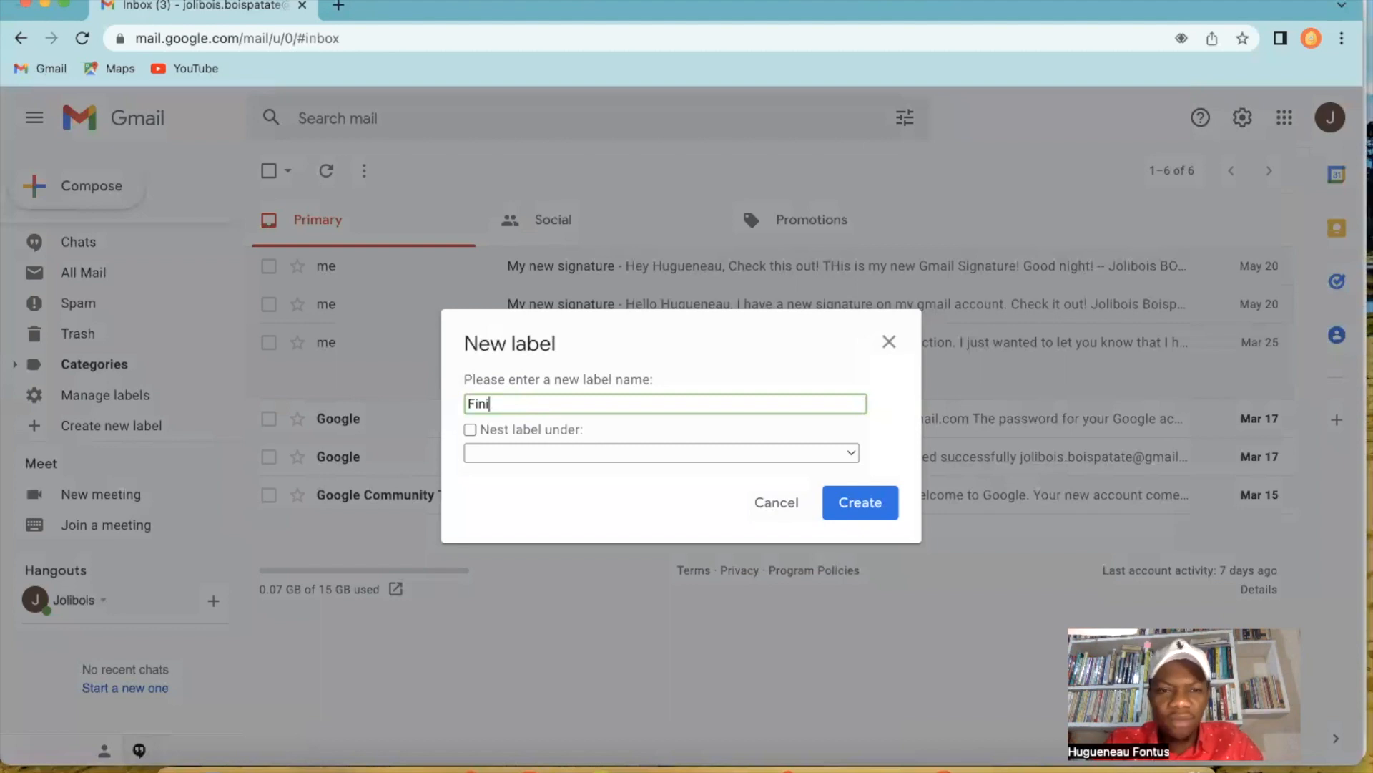
click(862, 503)
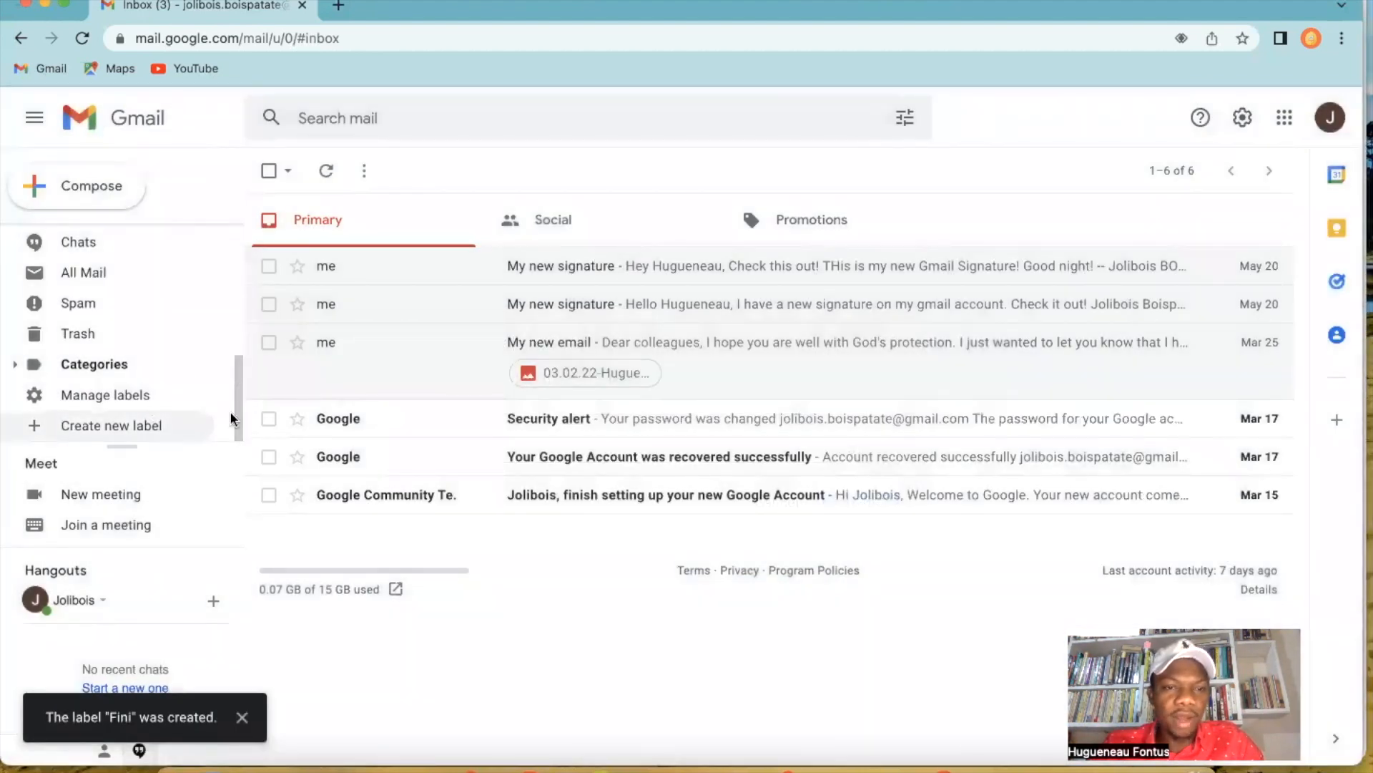
Open the Google Community Team email about finishing the account setup and move it to the Fini label.
drag(238, 394, 223, 263)
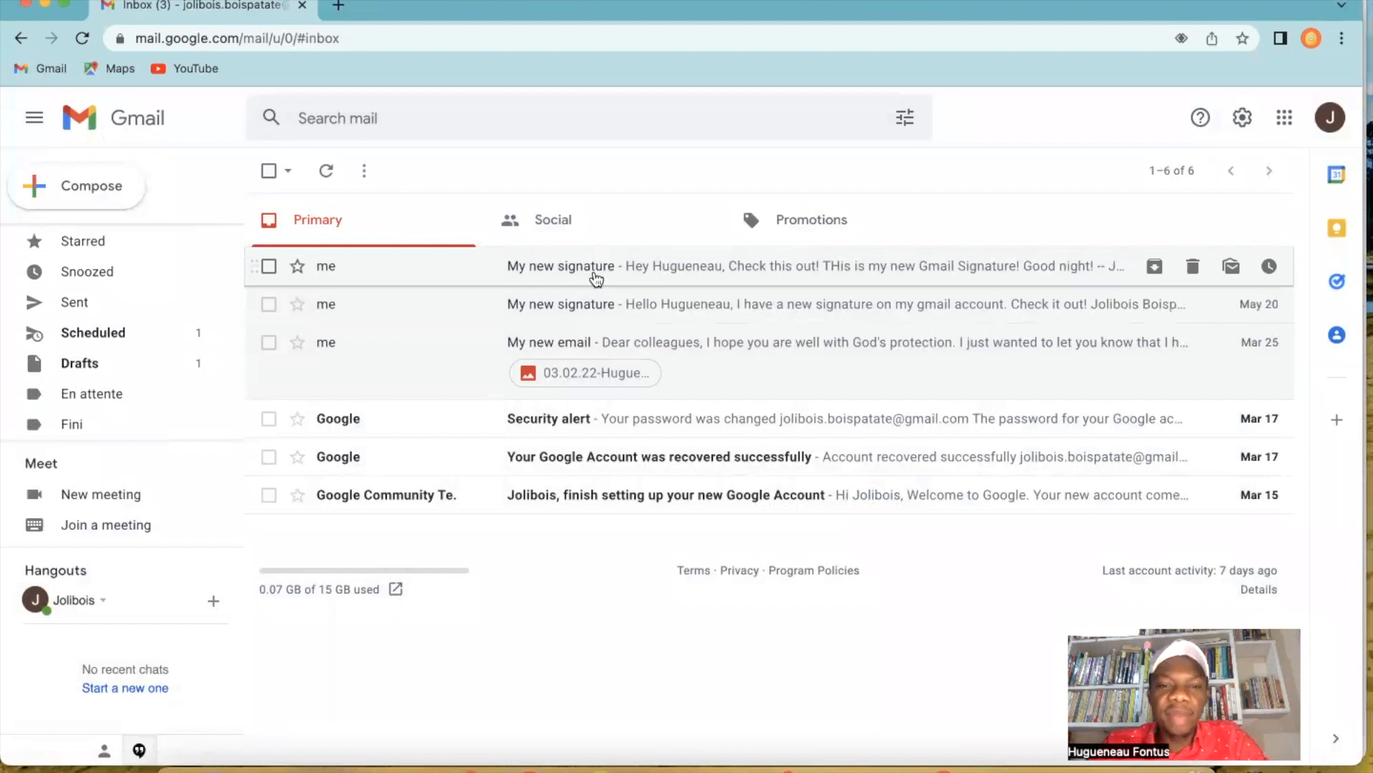
click(600, 503)
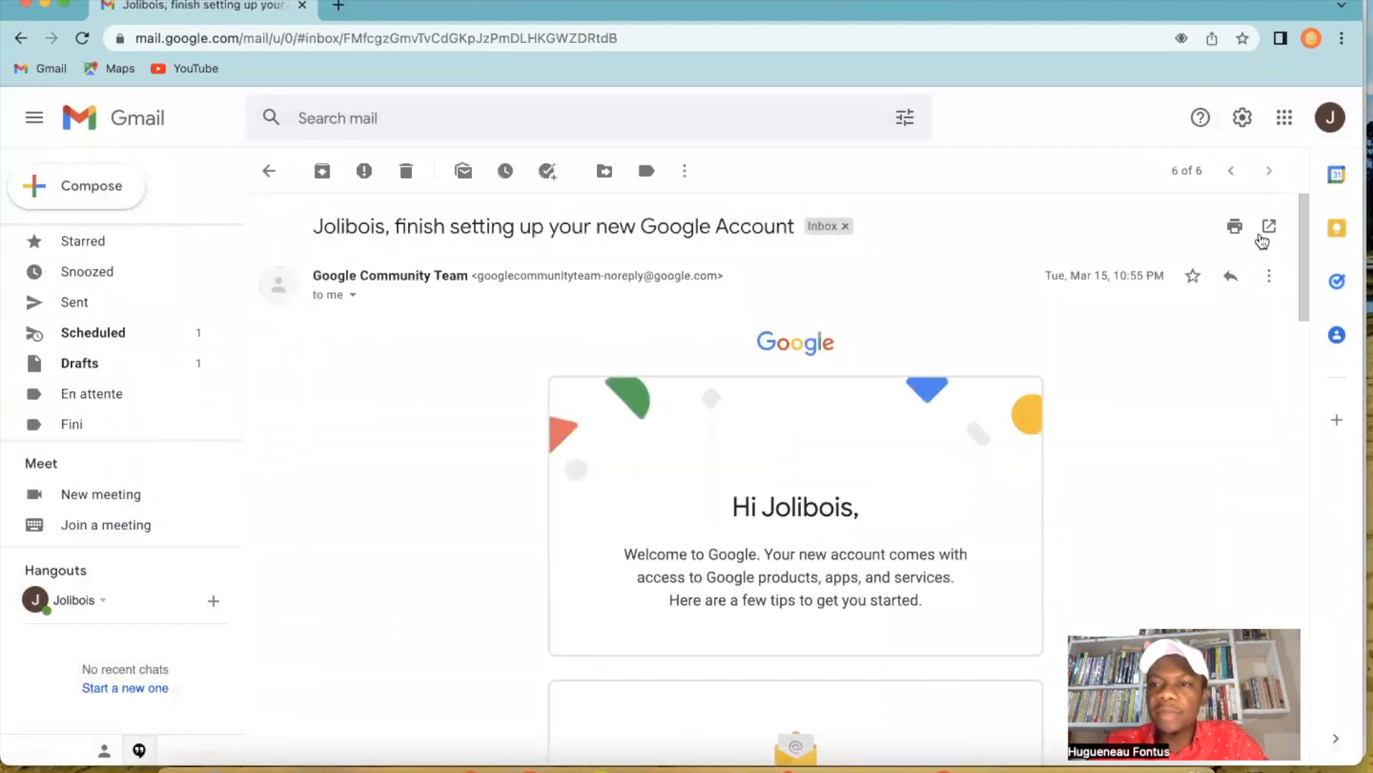
drag(1300, 239, 1248, 206)
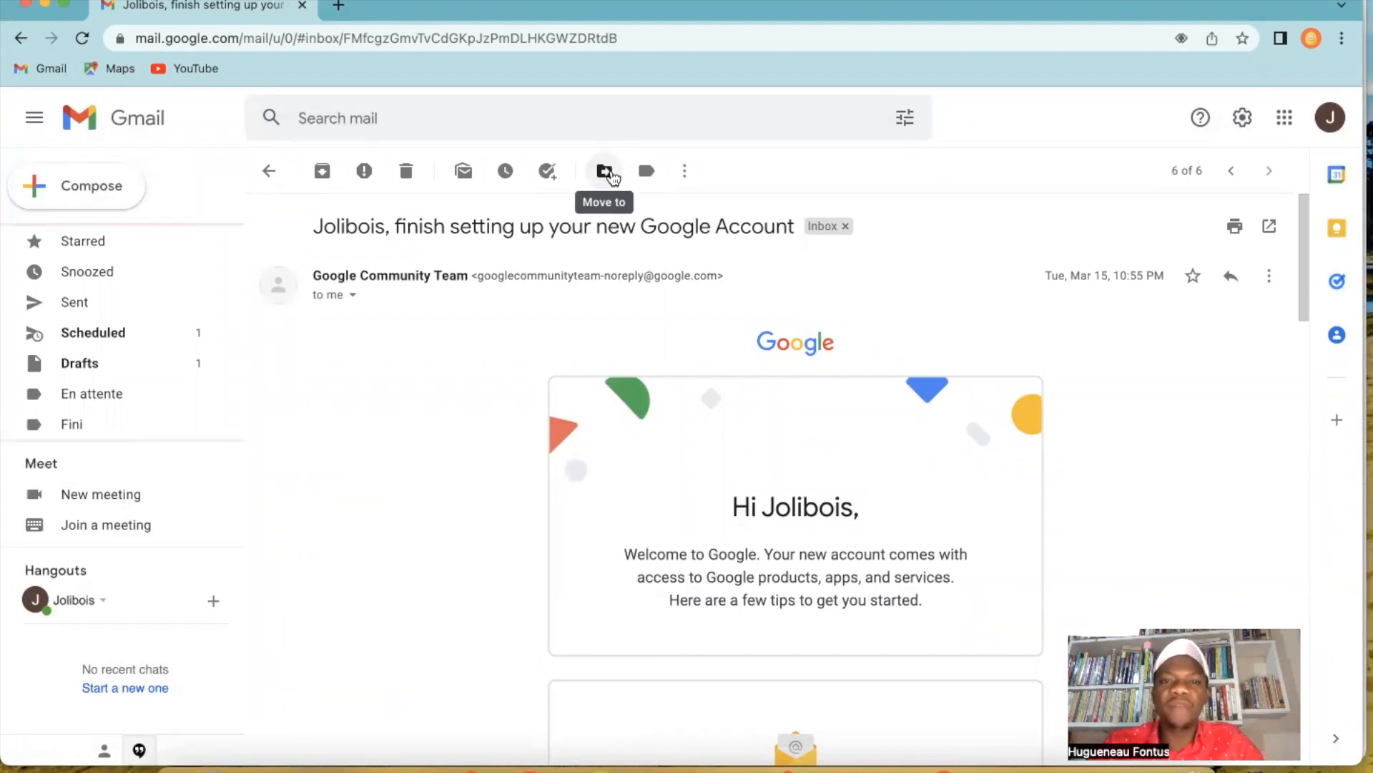
click(612, 177)
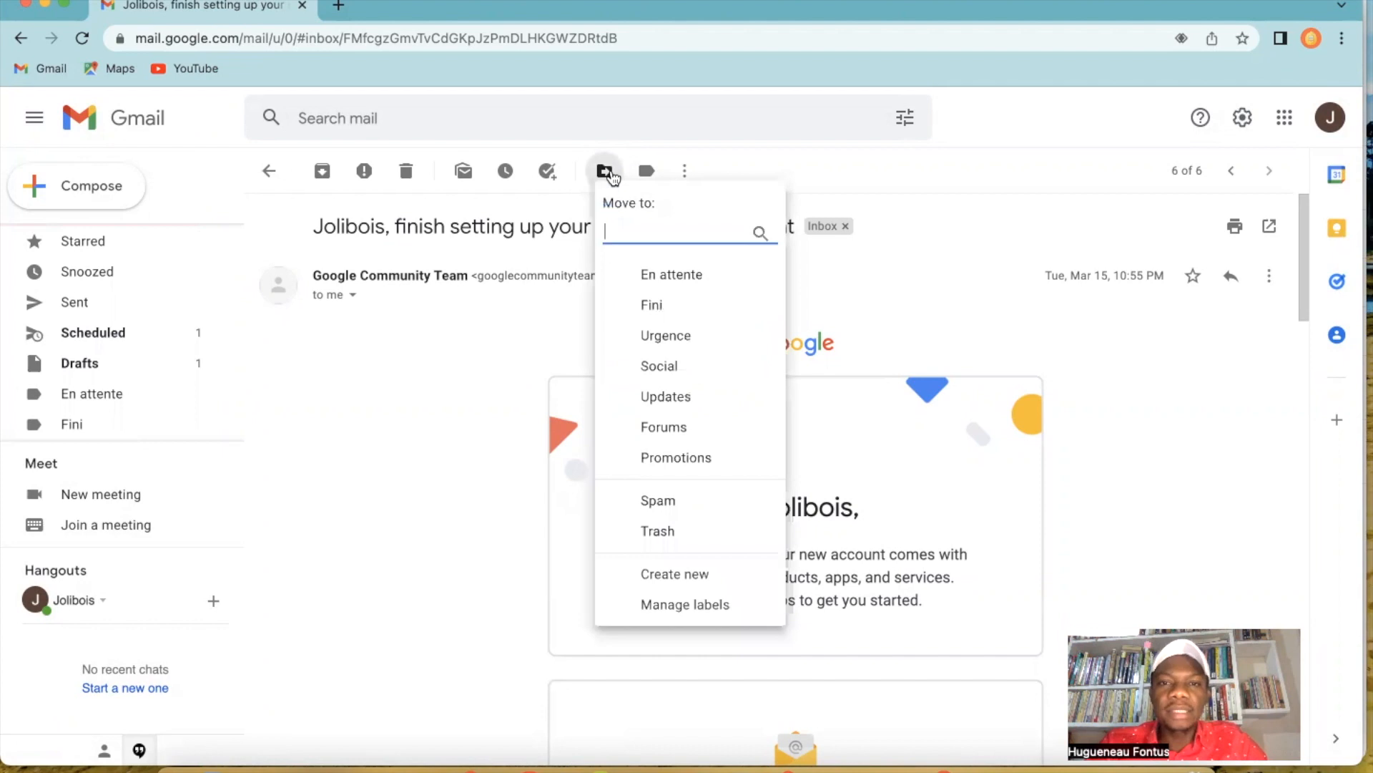
click(669, 307)
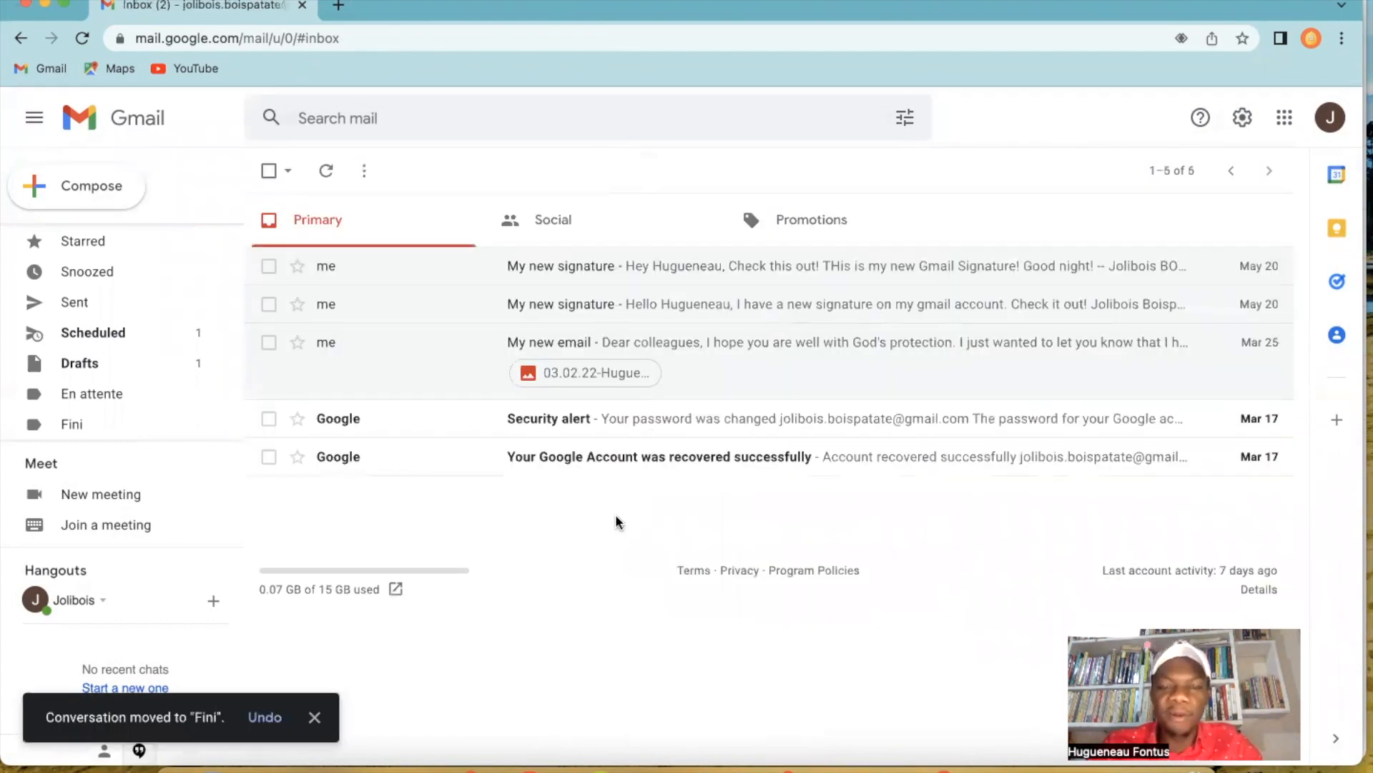
Move the "Your Google Account was recovered successfully" and "Security alert" emails to the Fini label.
click(615, 456)
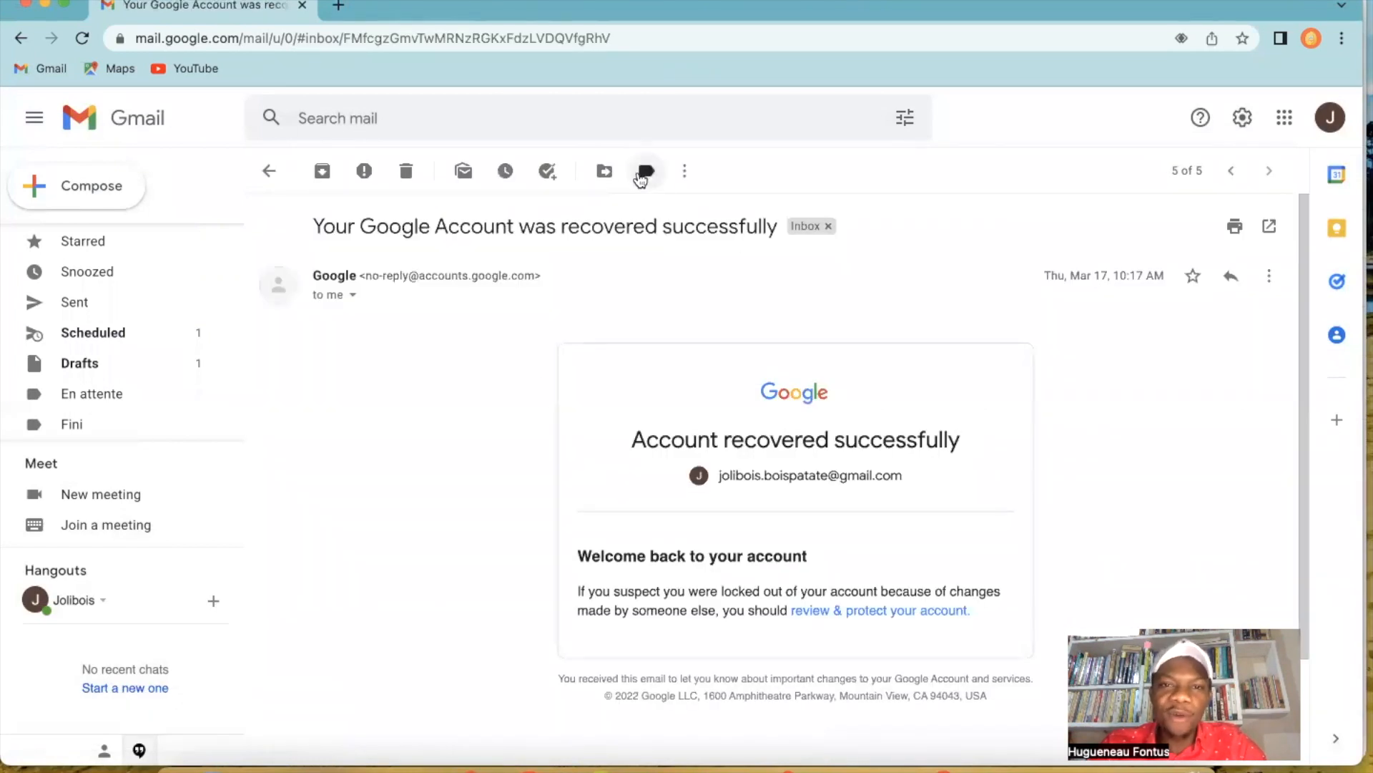
click(605, 171)
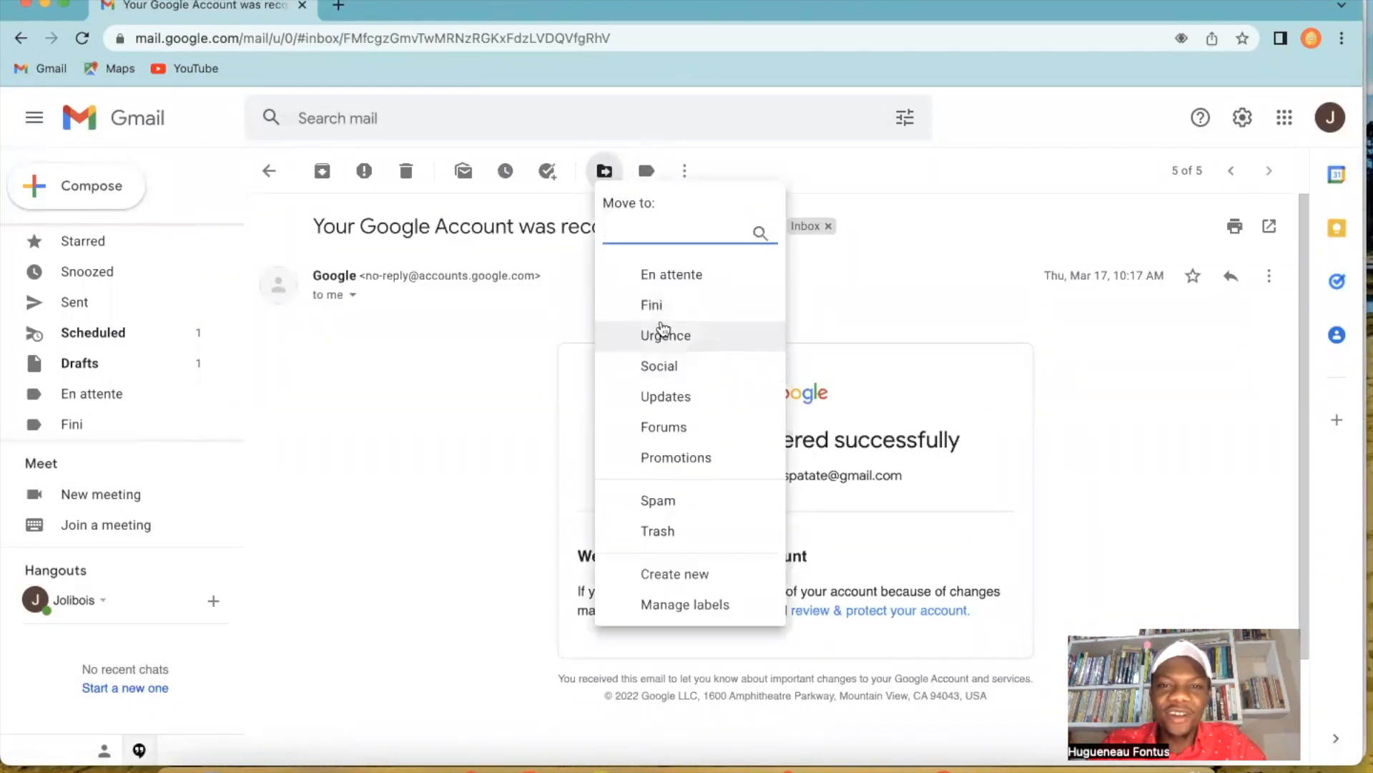
click(653, 305)
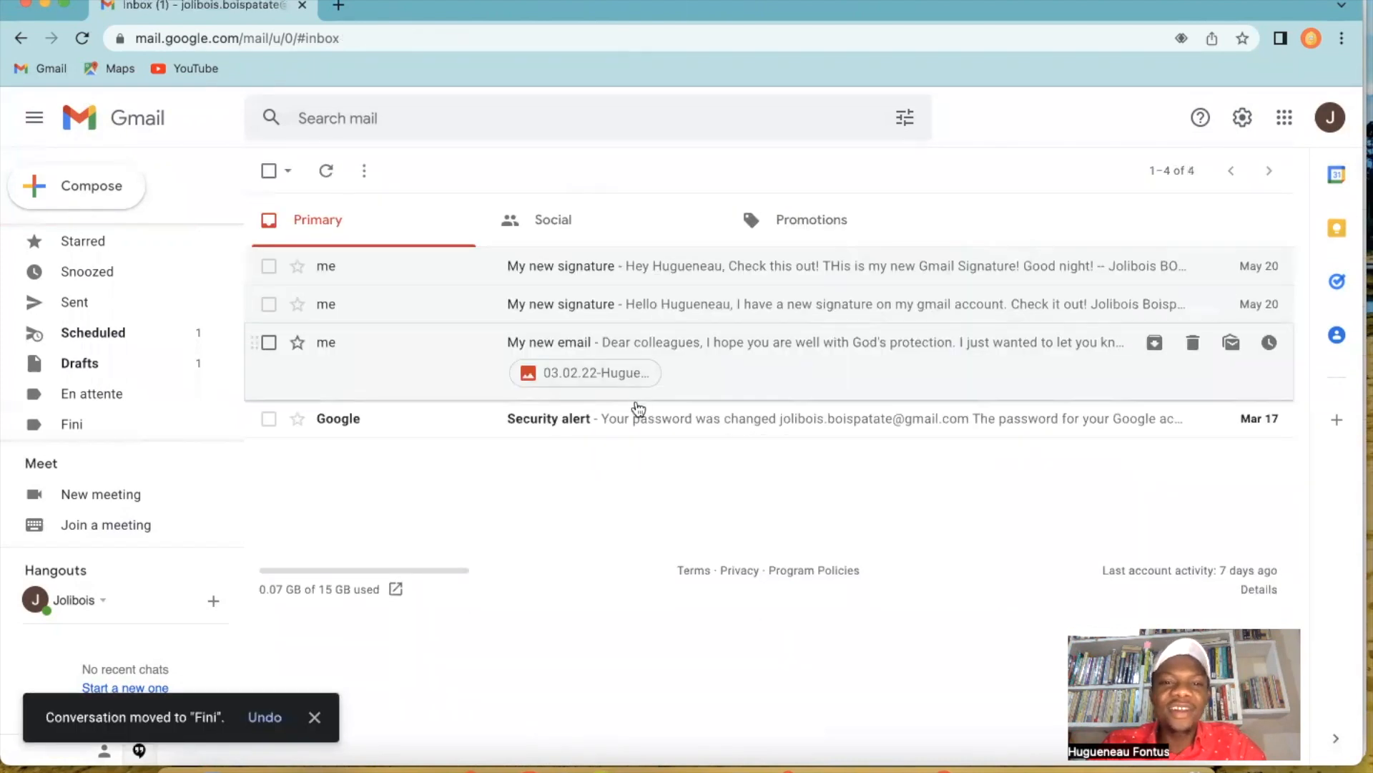
click(622, 422)
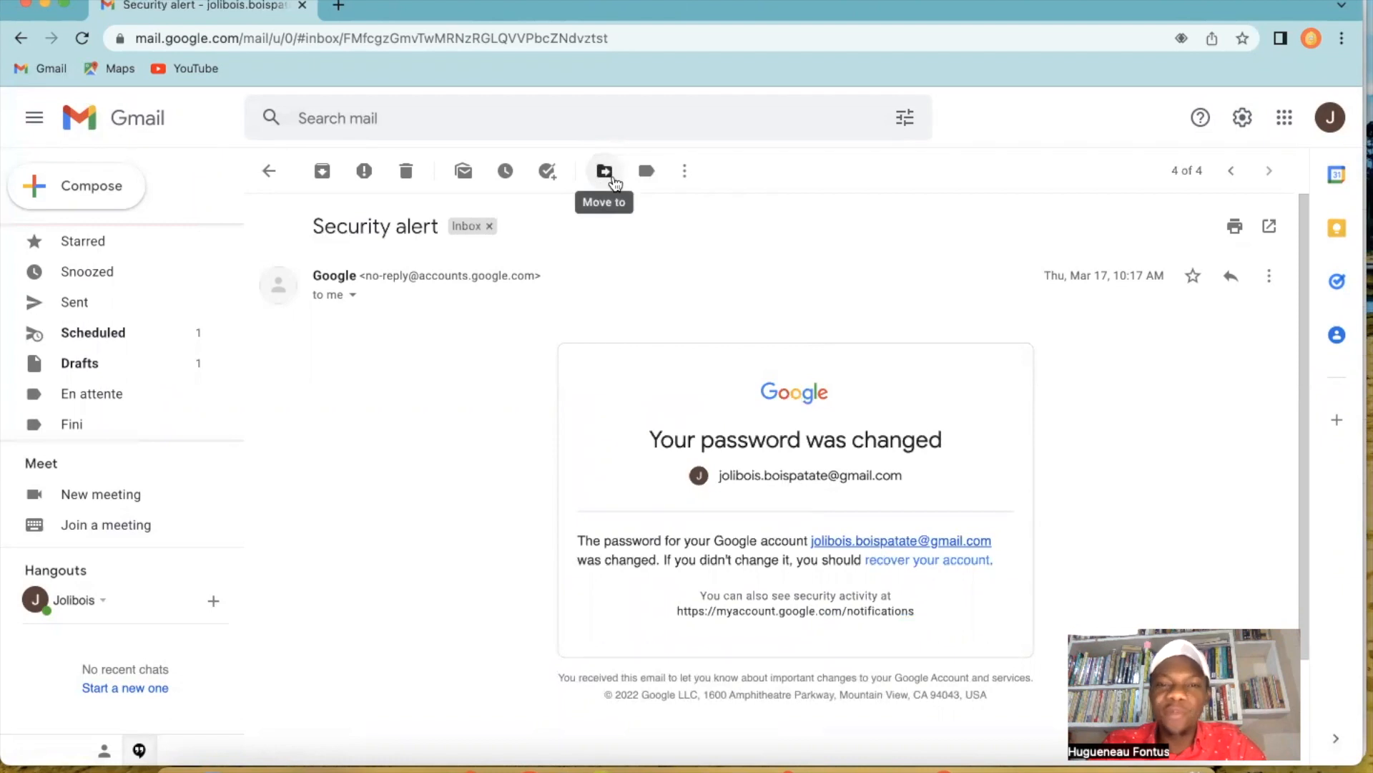
click(605, 173)
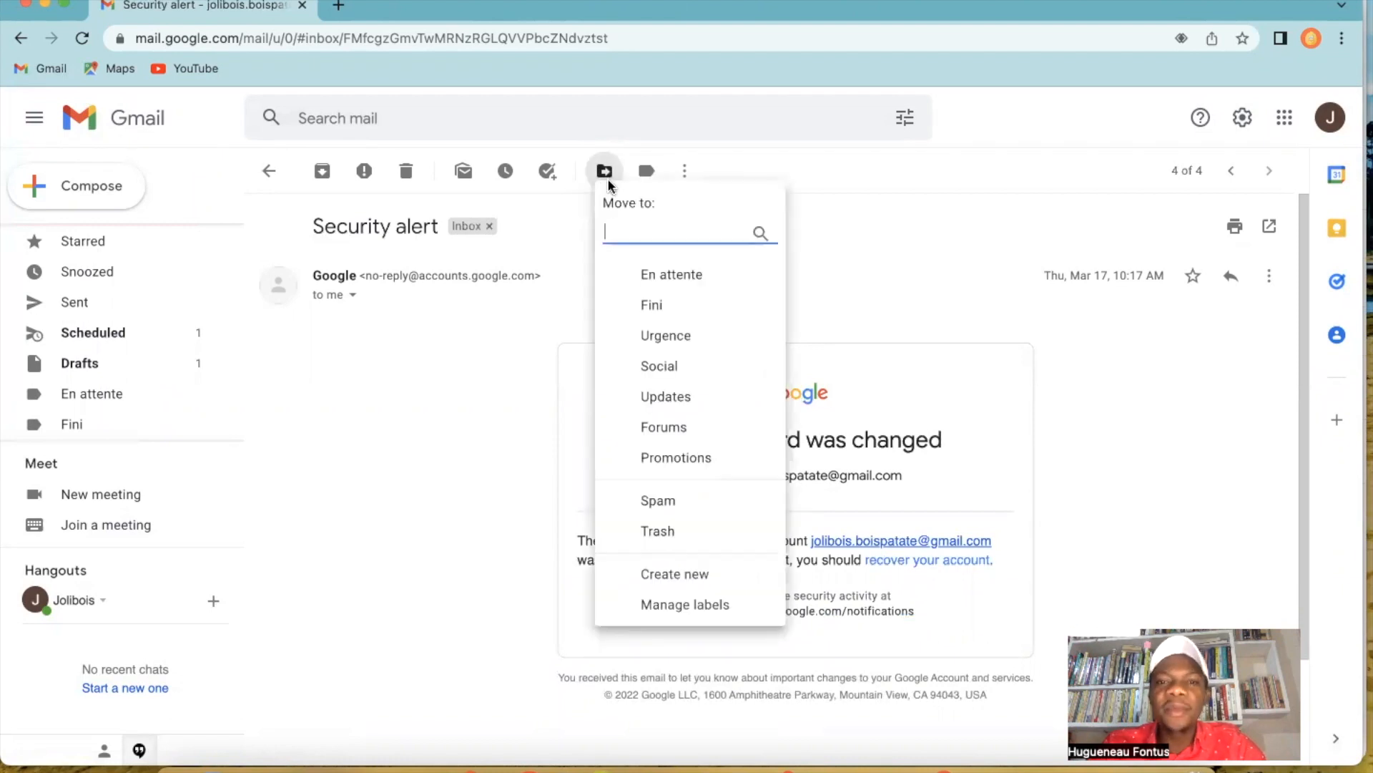
click(665, 307)
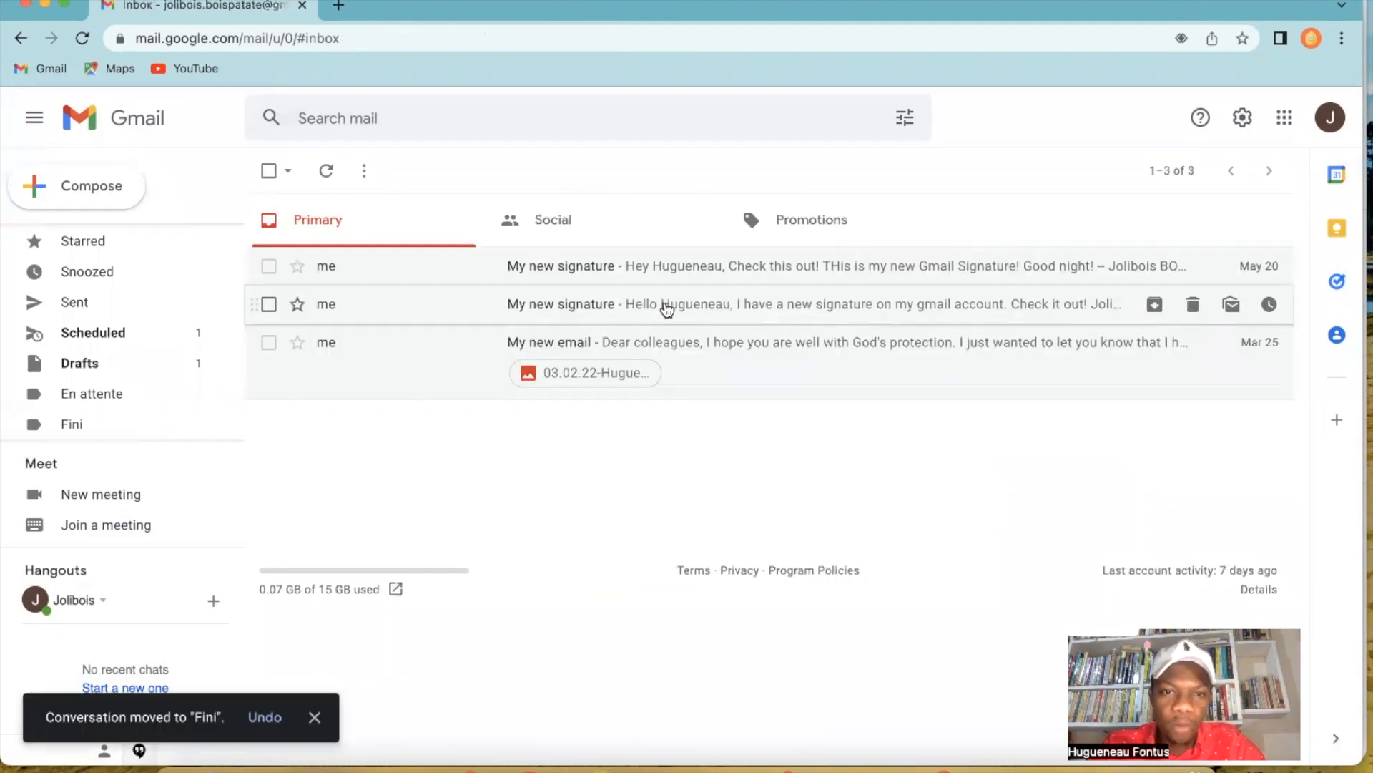
Move the "My new email" message and the lower of the two "My new signature" messages to the En attente label.
click(715, 359)
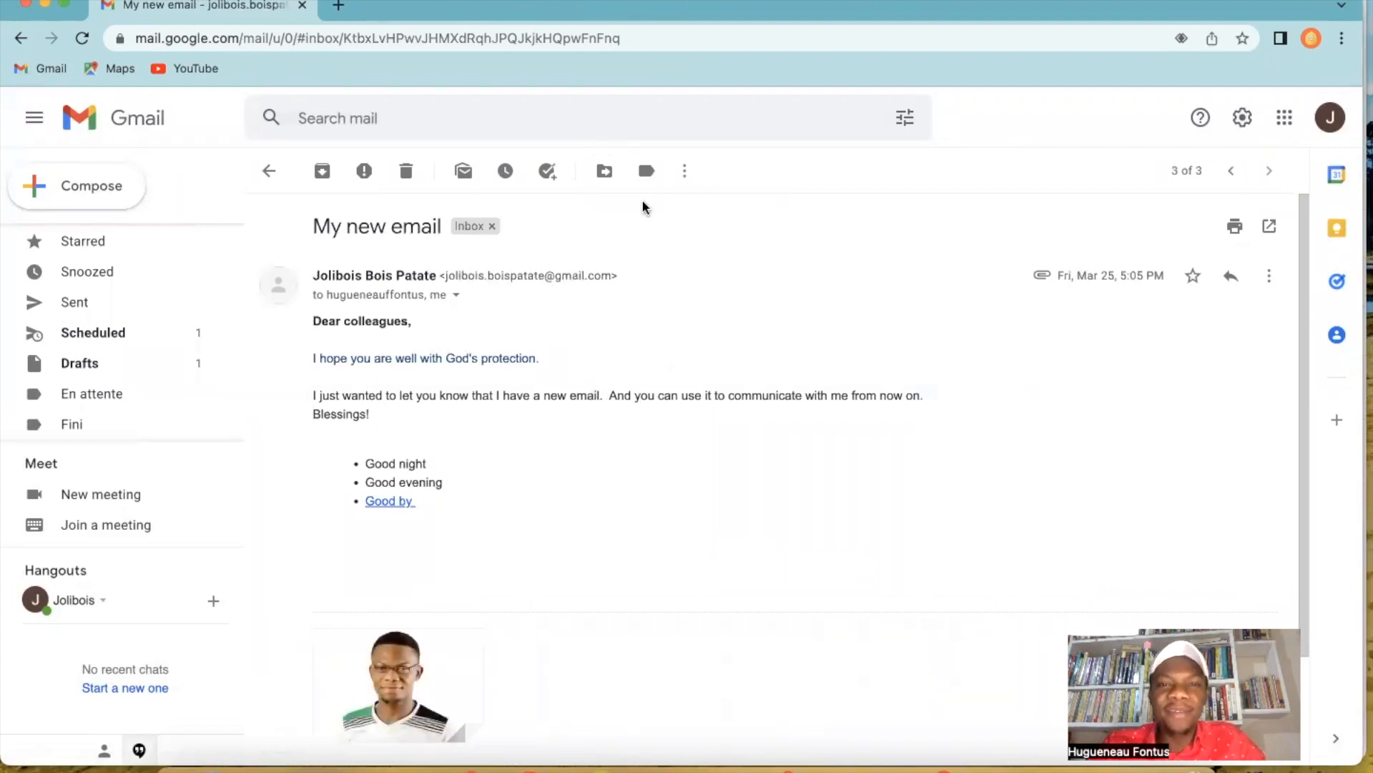
click(604, 175)
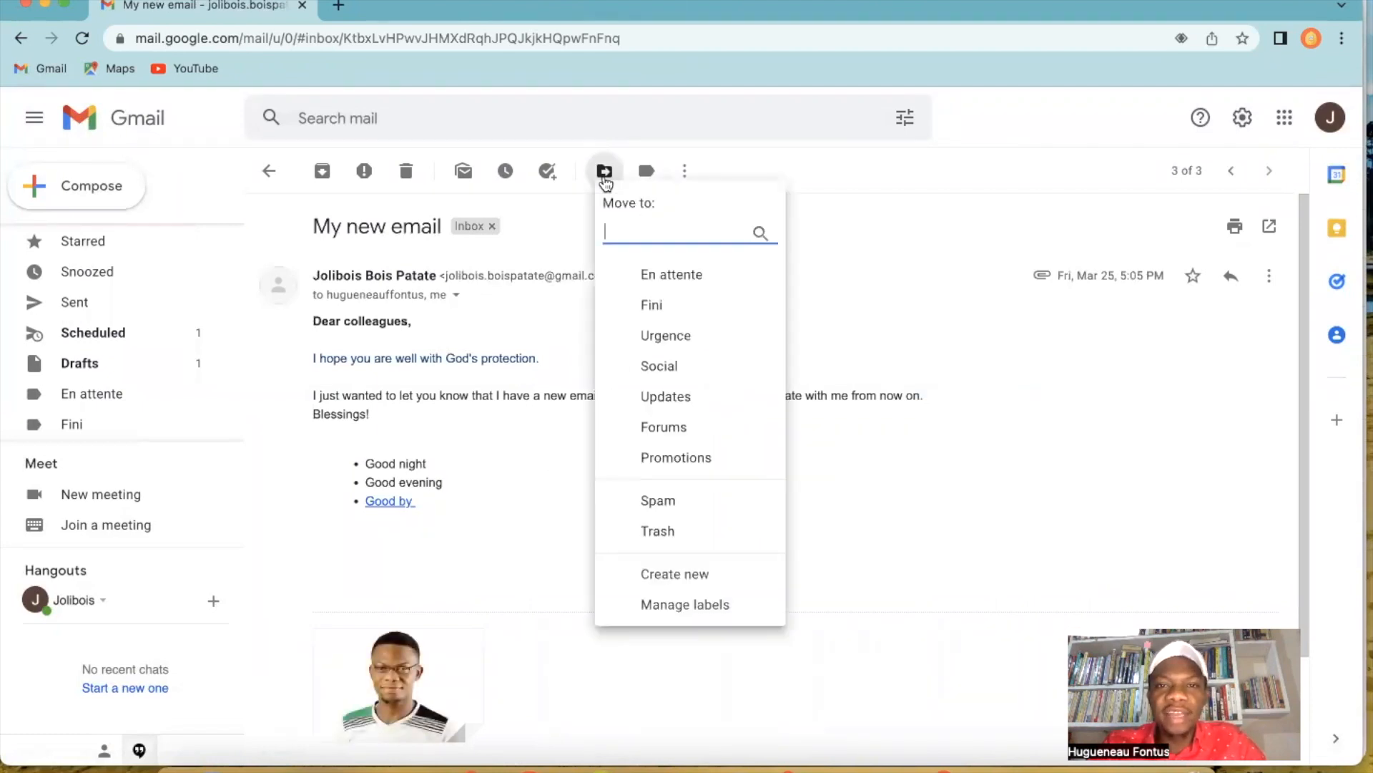
click(677, 277)
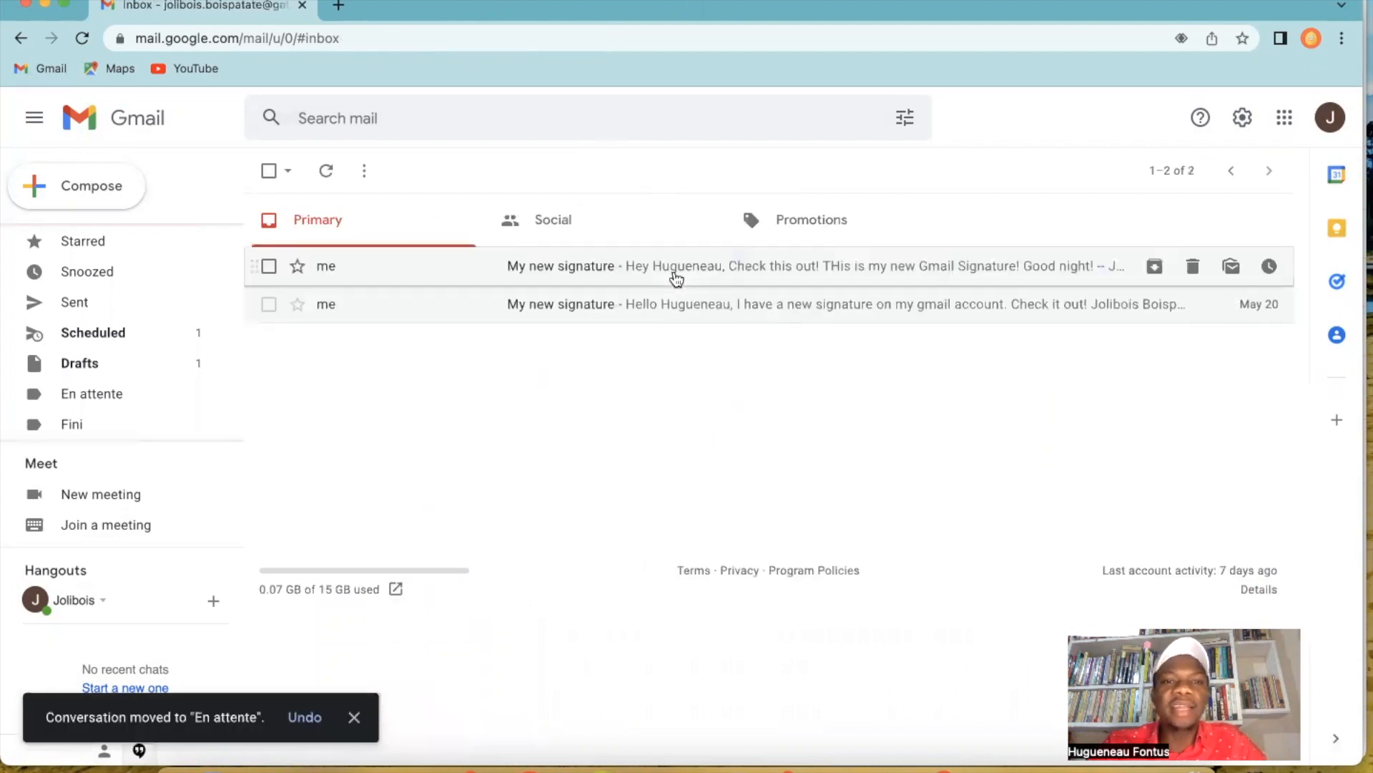
click(584, 309)
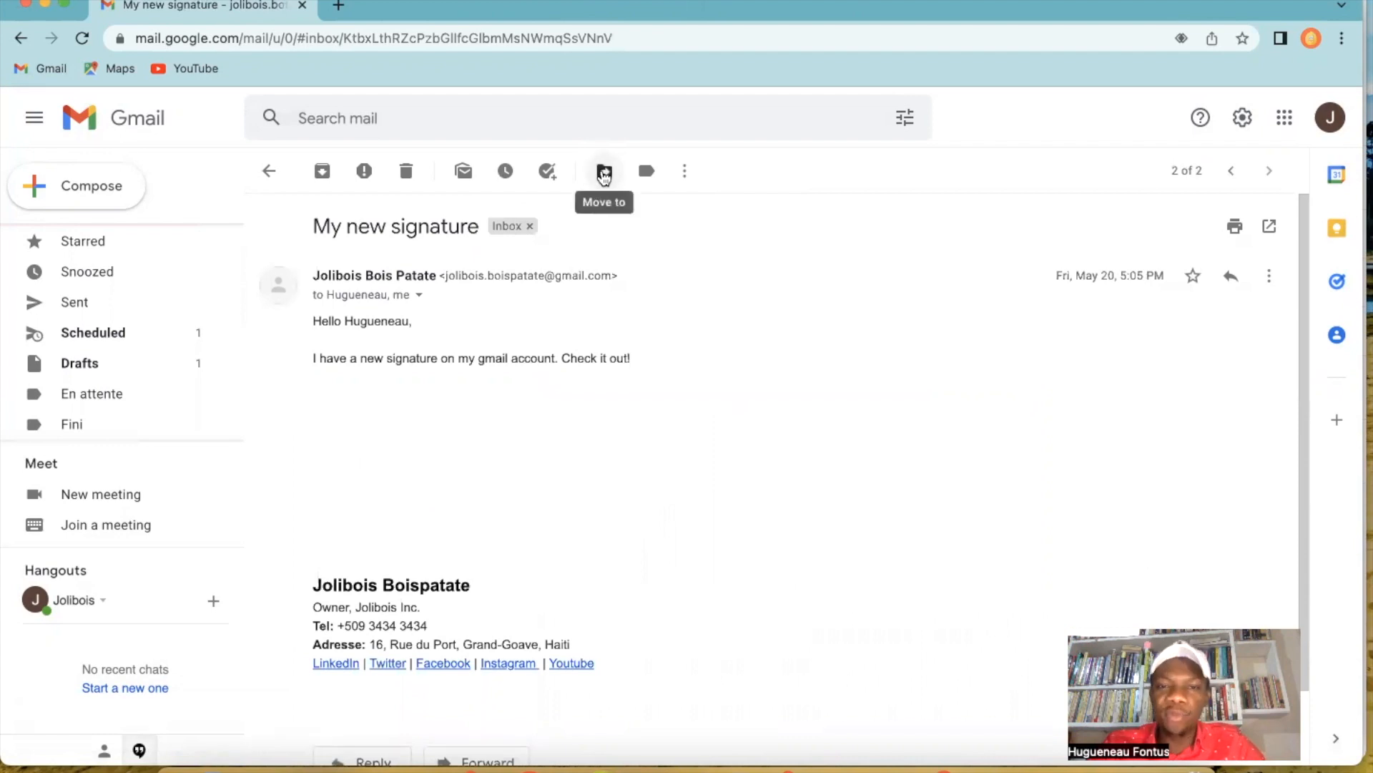
click(605, 175)
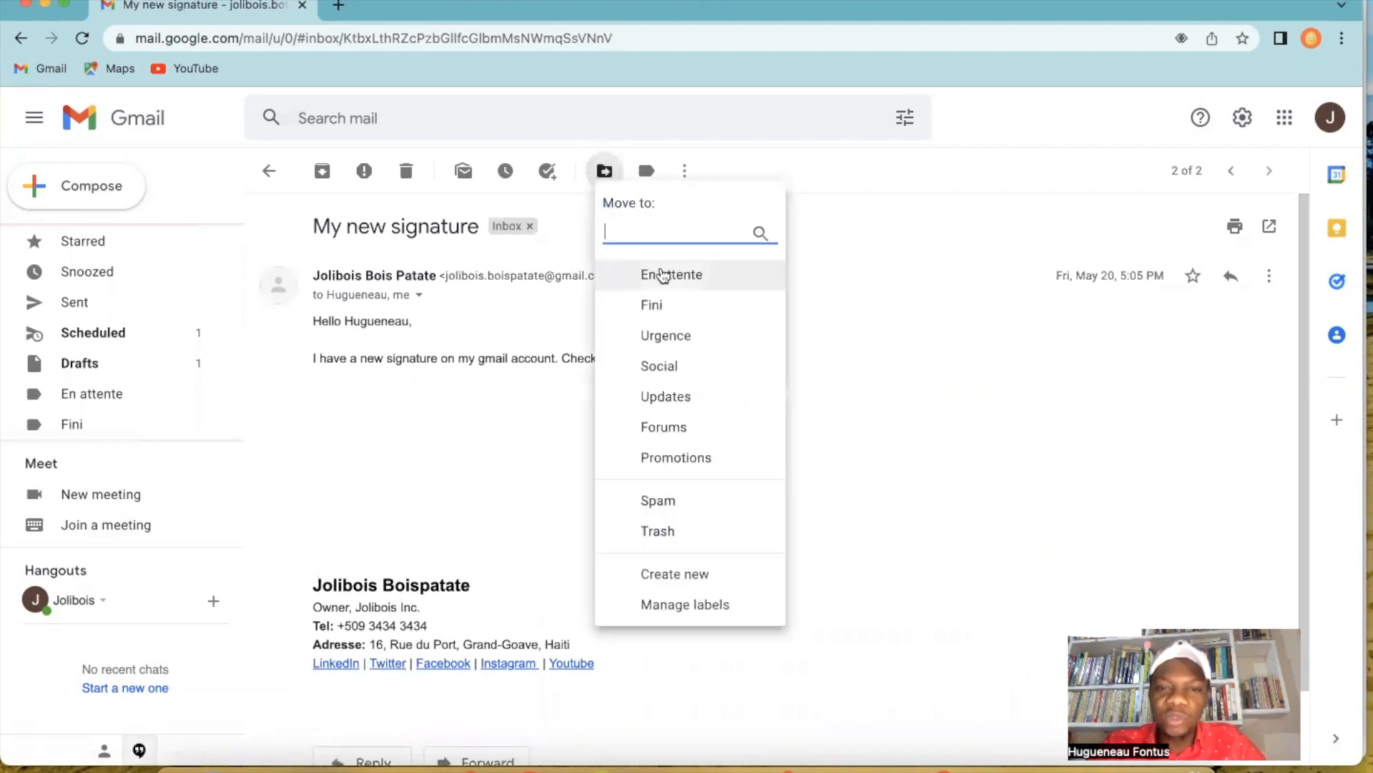
click(664, 276)
Open the remaining "My new signature" message in the inbox and move it to the Urgence label.
click(612, 266)
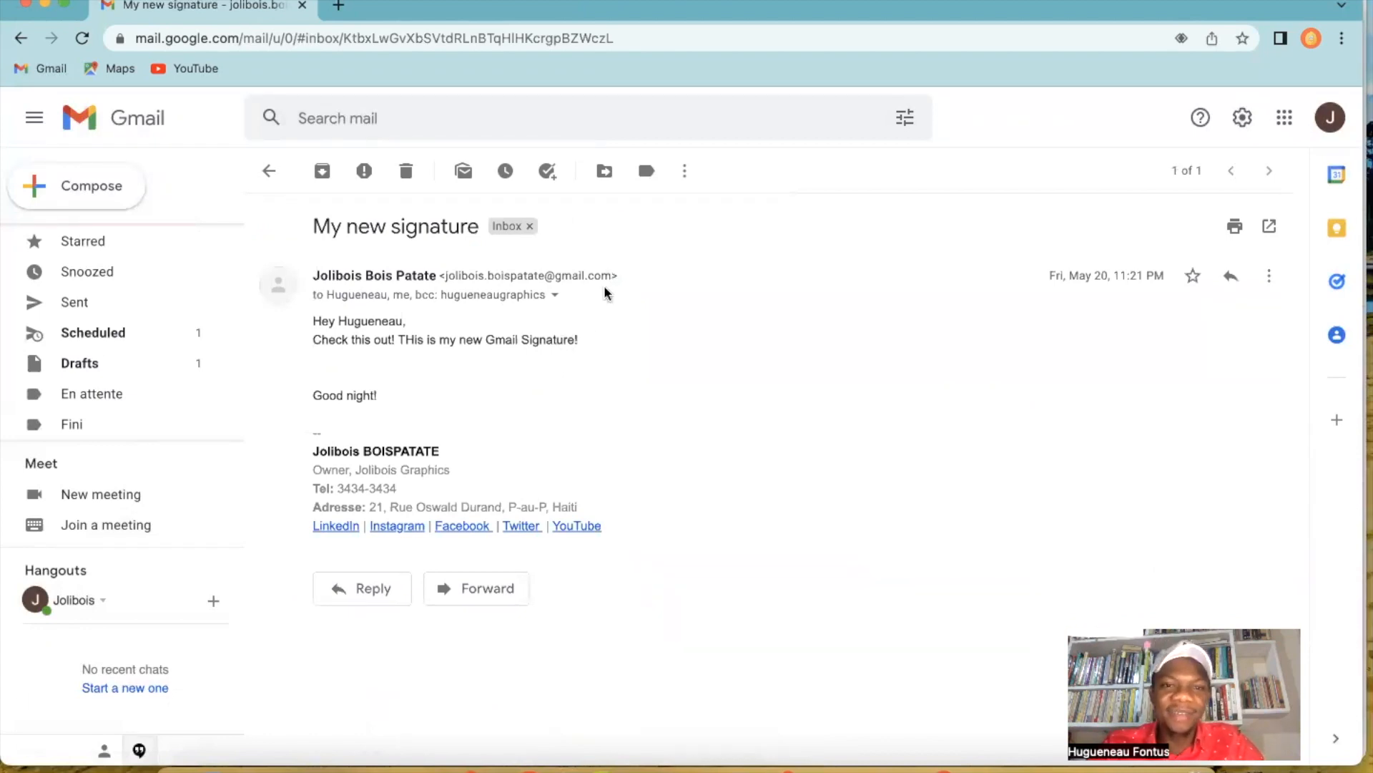
click(604, 171)
click(662, 334)
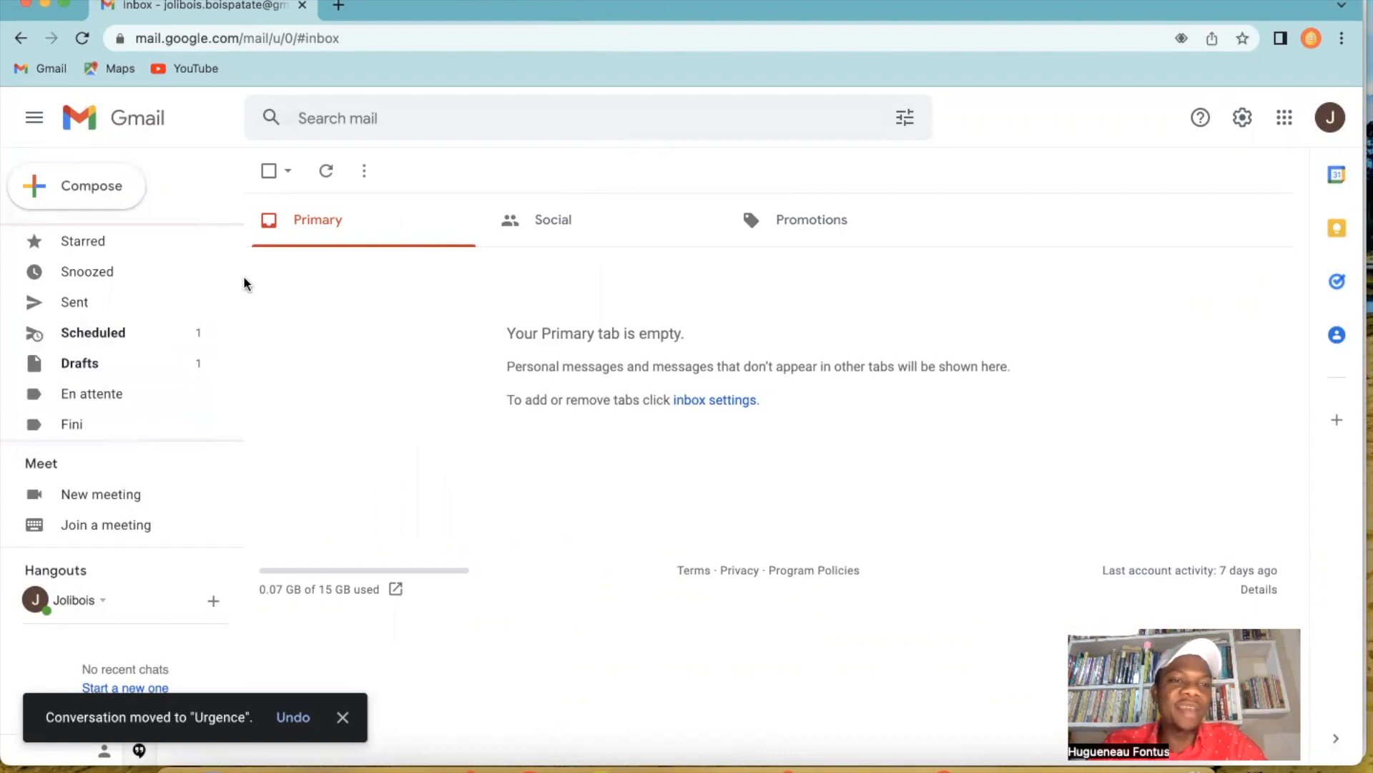
View the emails filed under the En attente label and open the "My new email" message.
scroll(236, 278, down, 2)
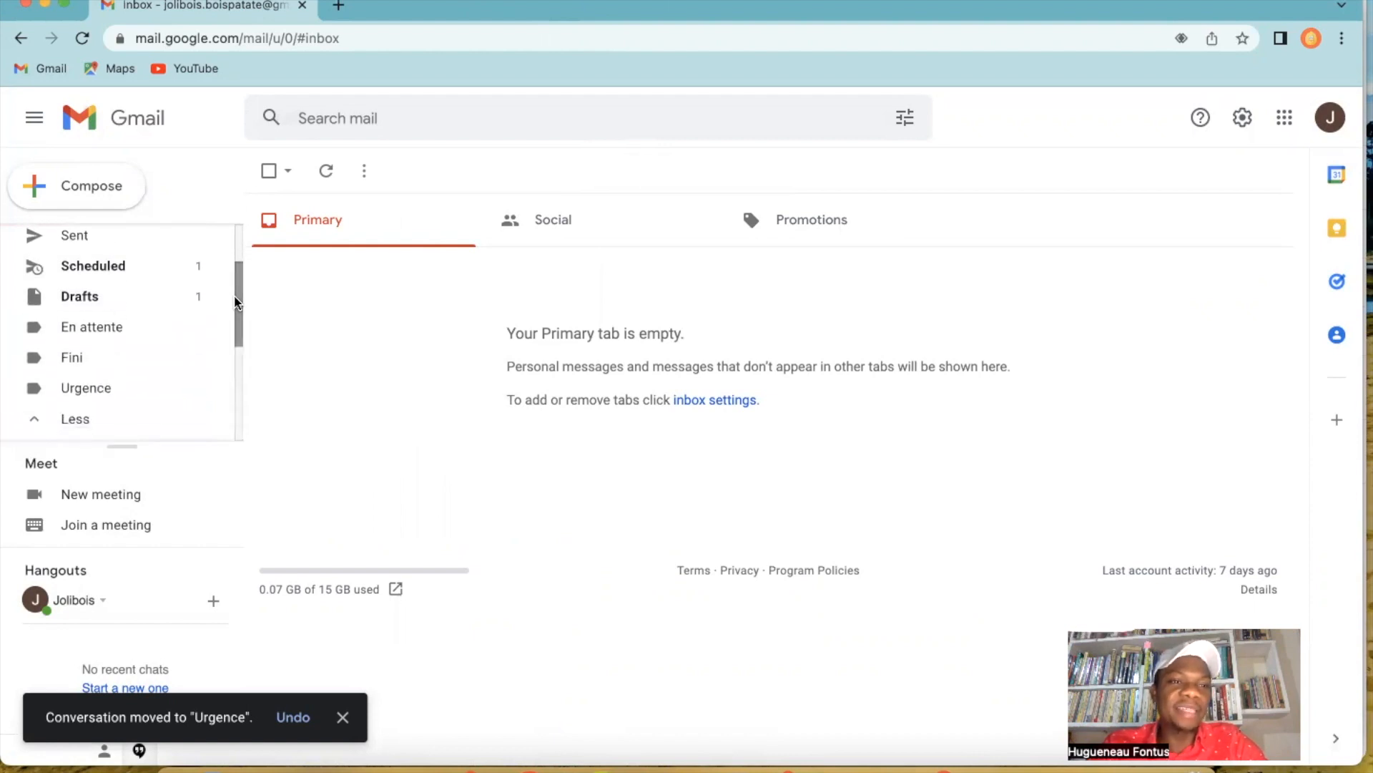
click(107, 326)
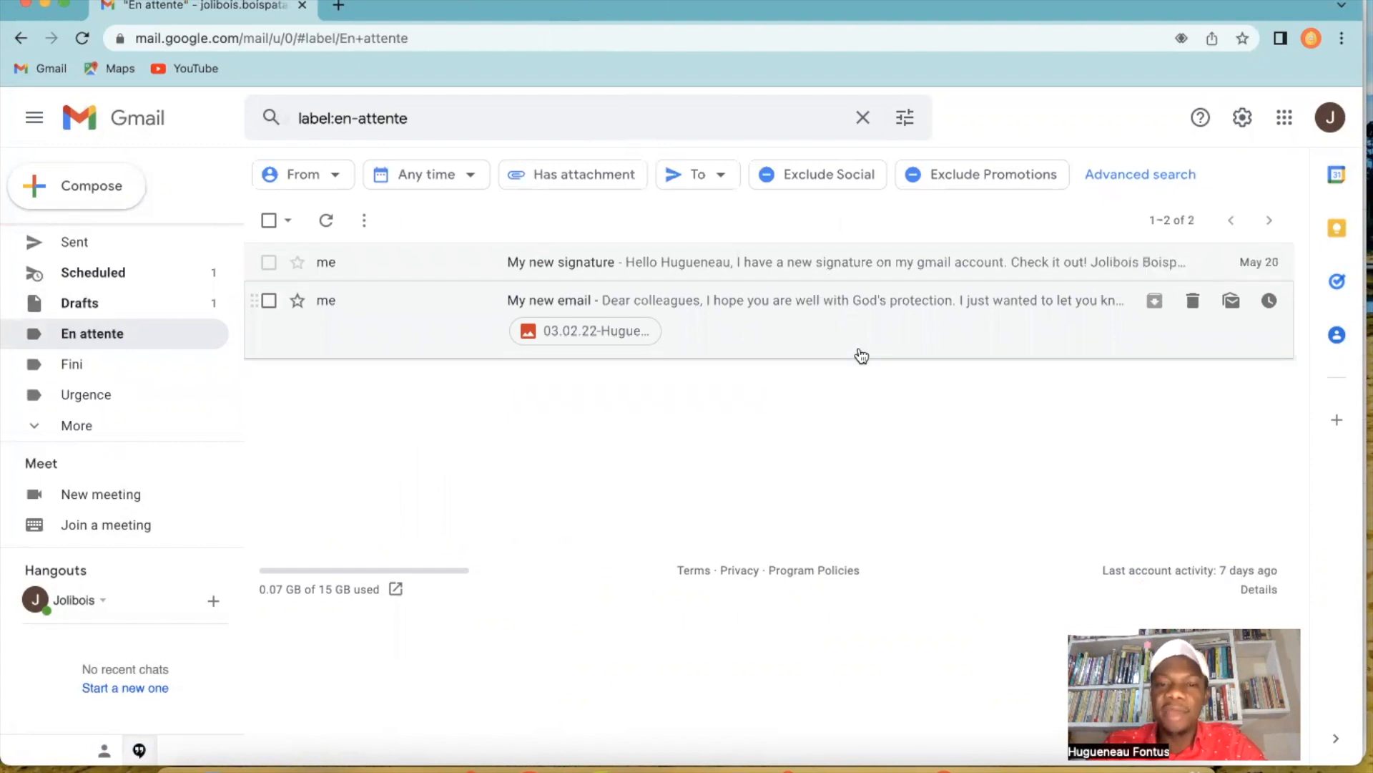
click(814, 335)
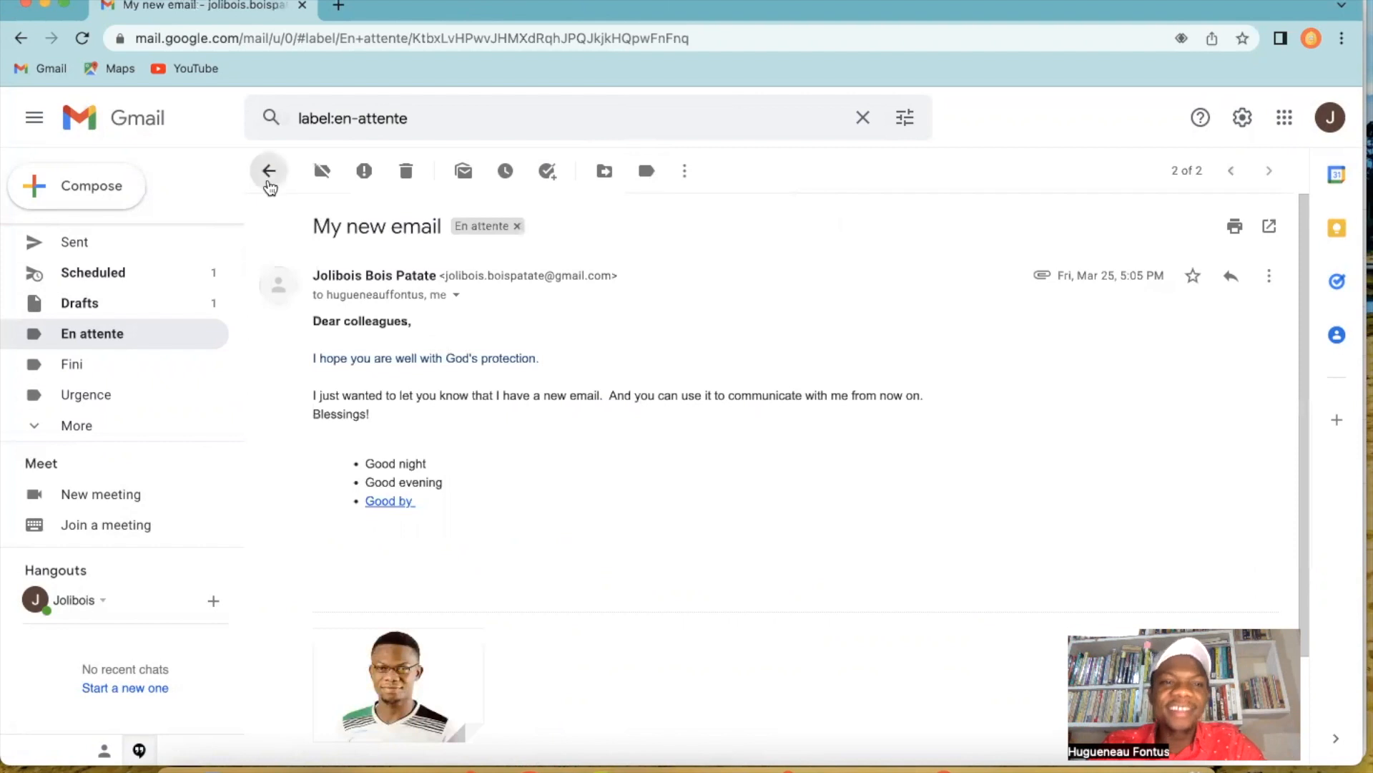
Read the "My new signature" message filed under the En attente label and return to the inbox.
click(269, 173)
click(738, 266)
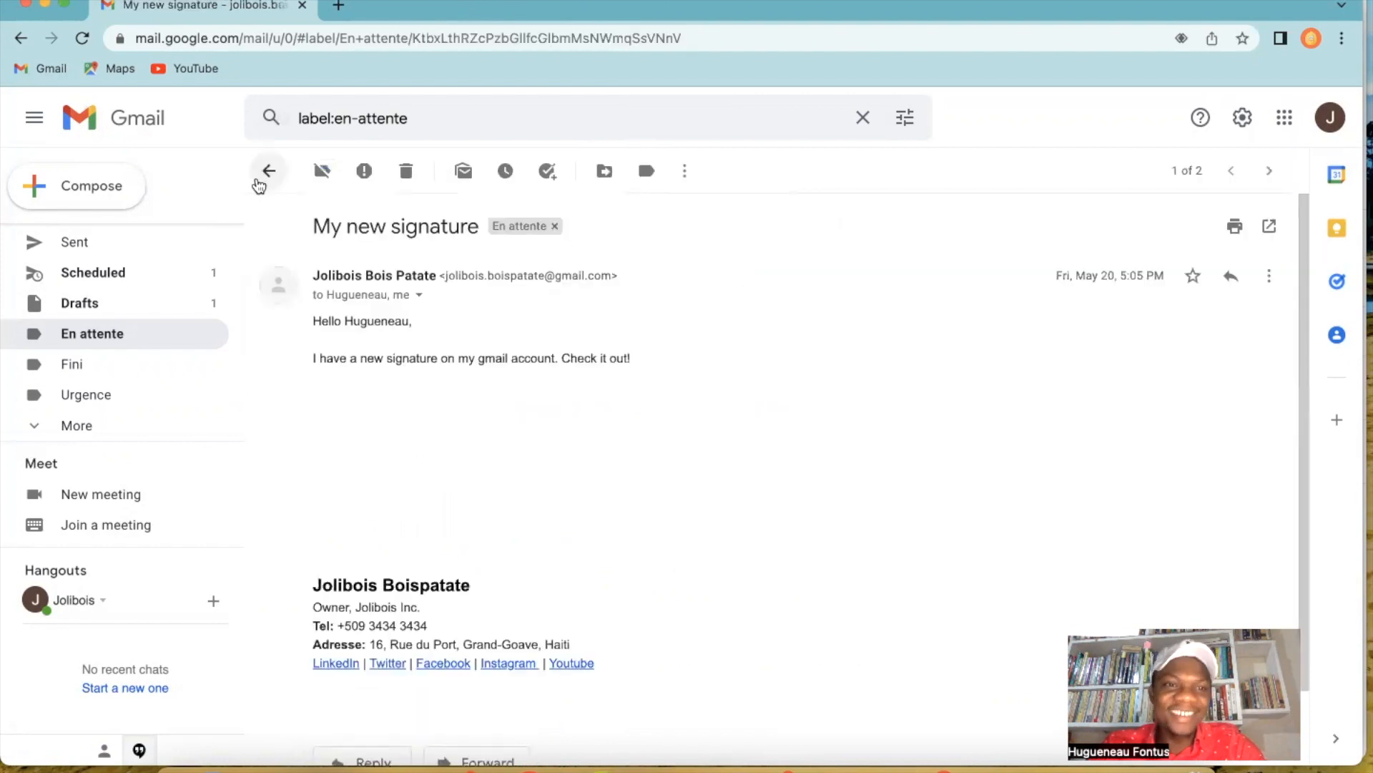
click(269, 173)
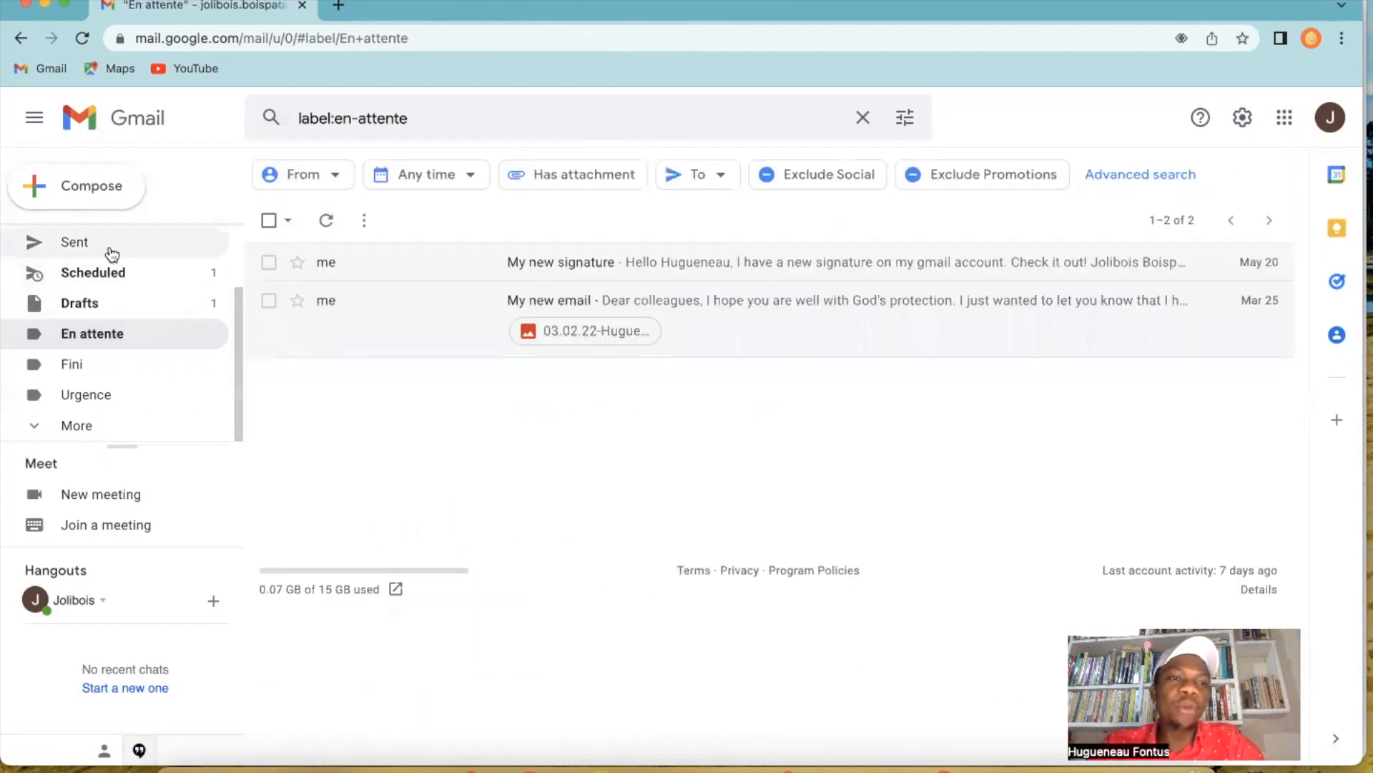
drag(239, 346, 234, 260)
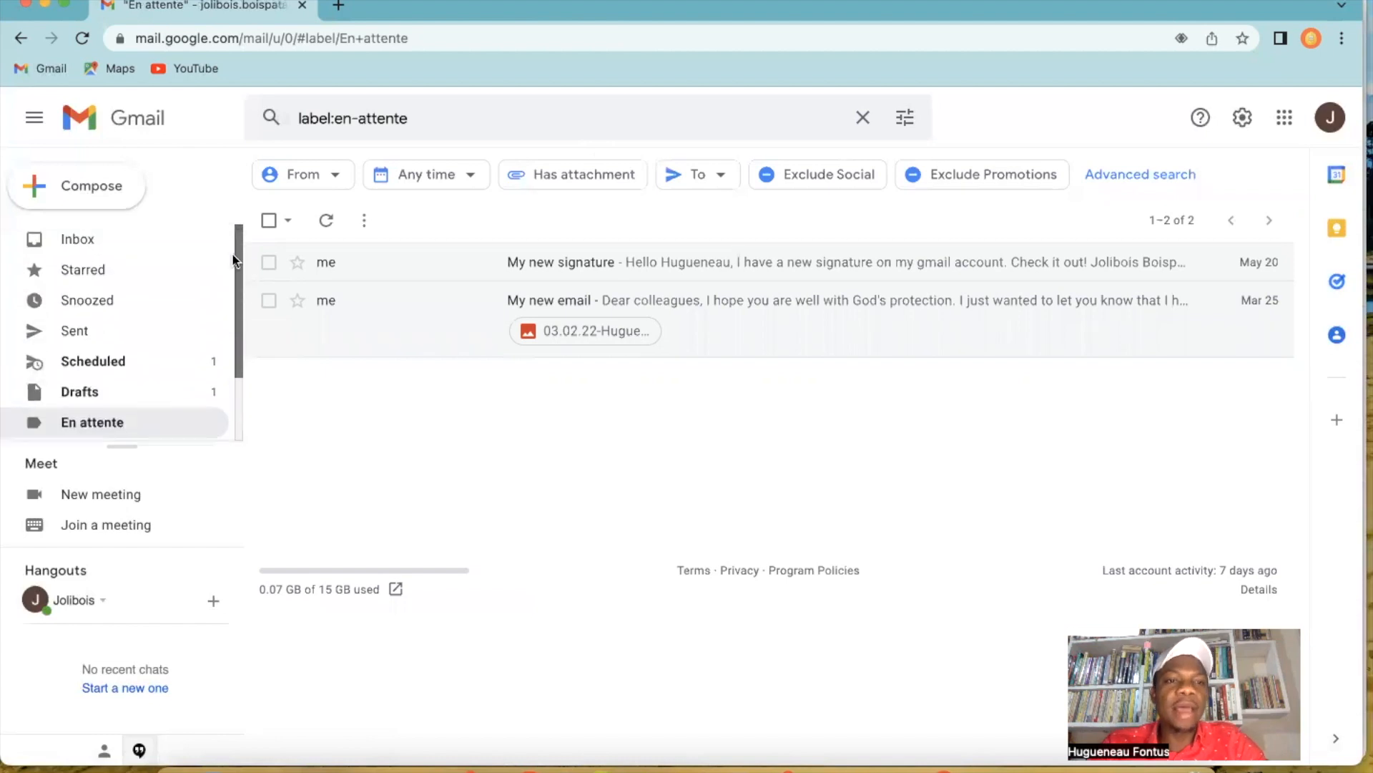
click(135, 237)
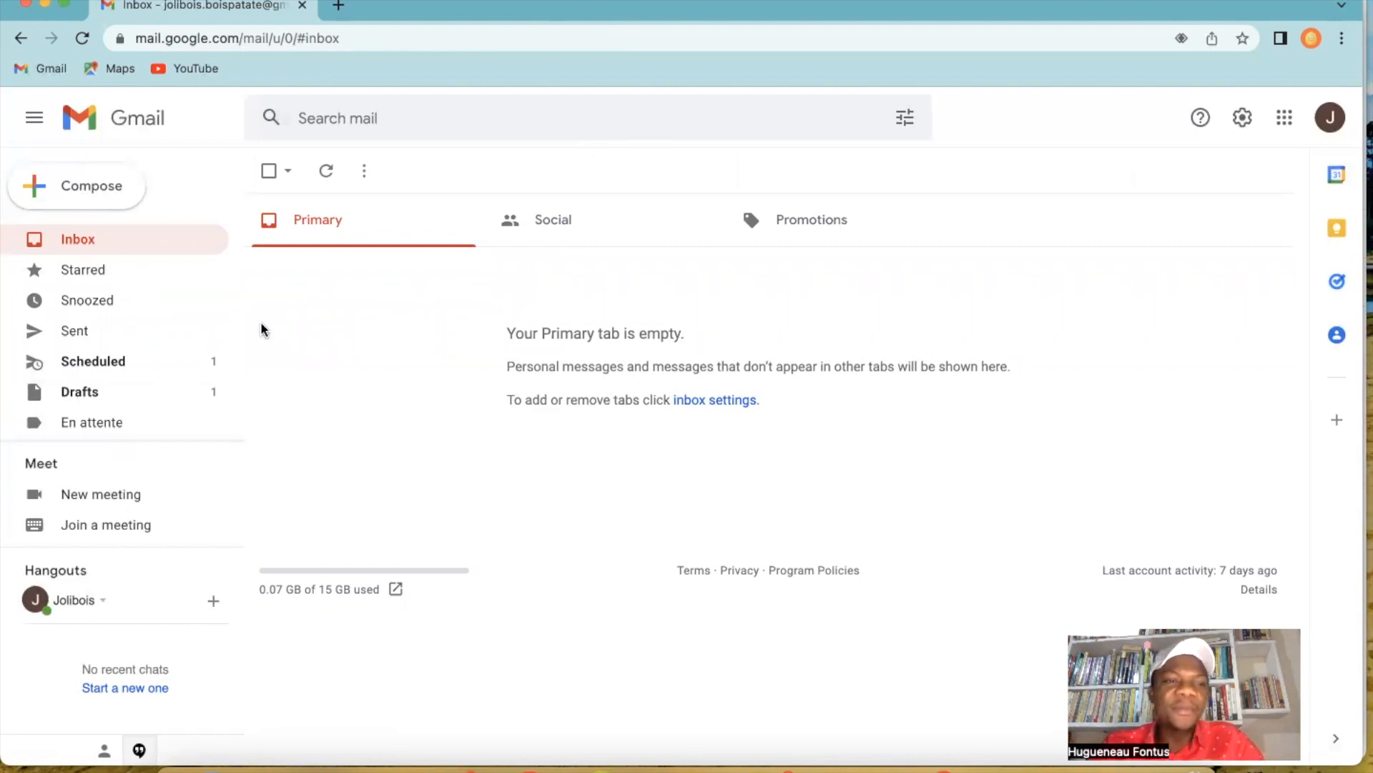
Set the color of the En attente label to yellow.
drag(237, 272, 243, 351)
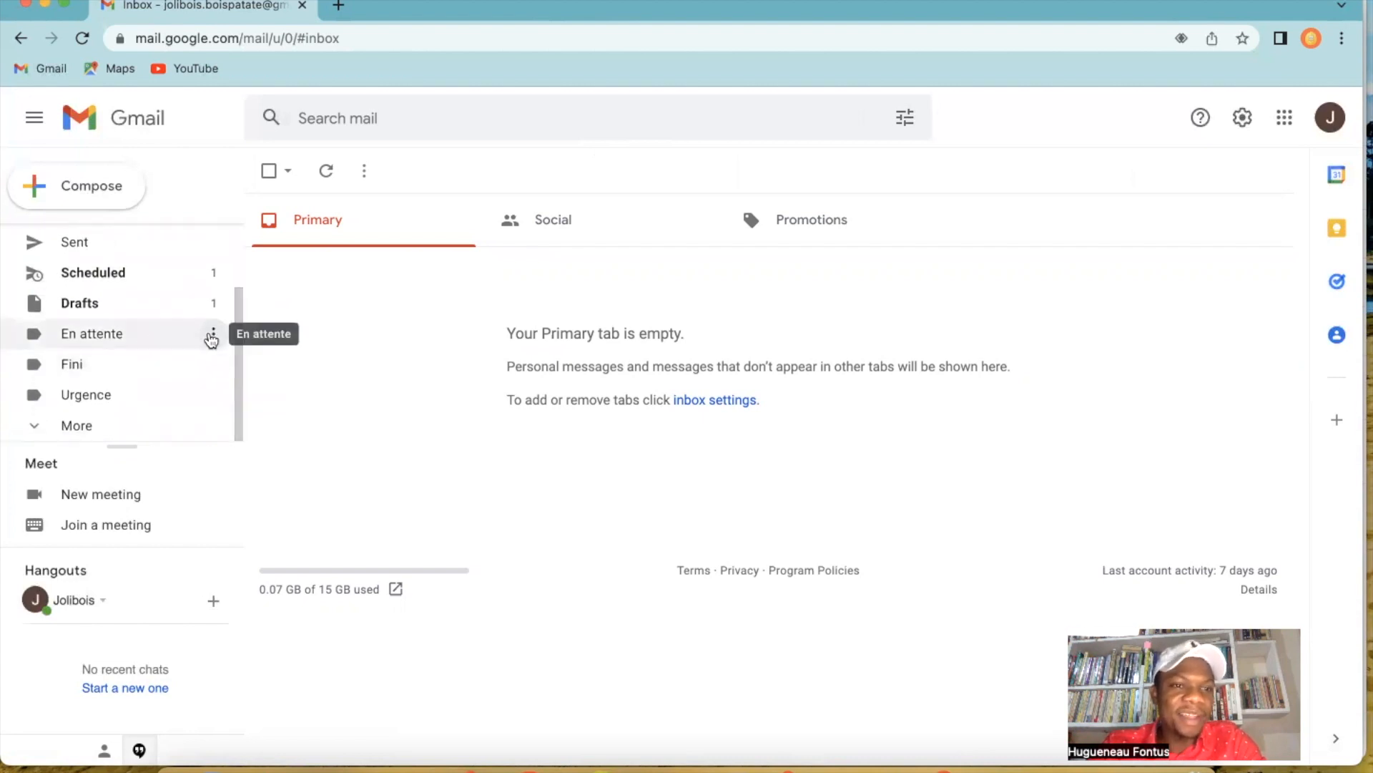
click(214, 334)
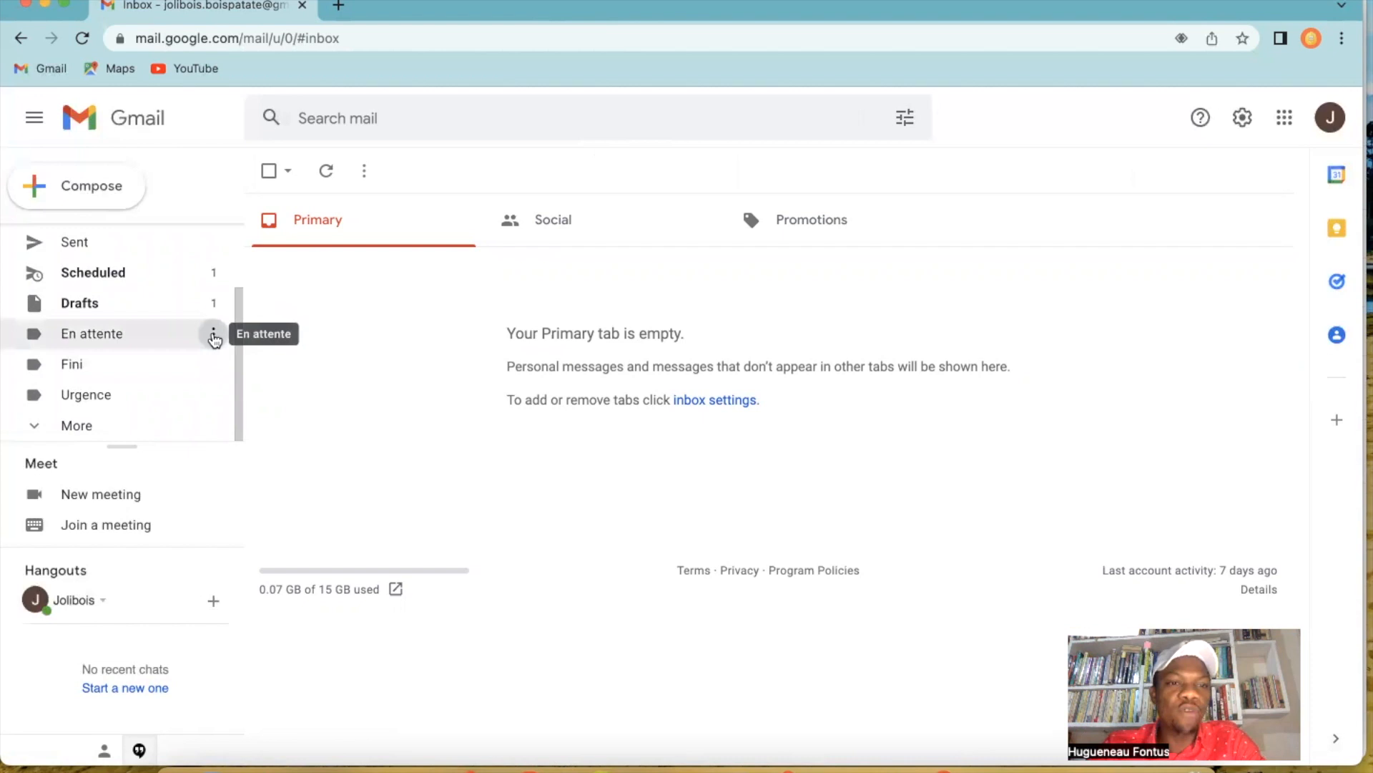
mouse_move(259, 368)
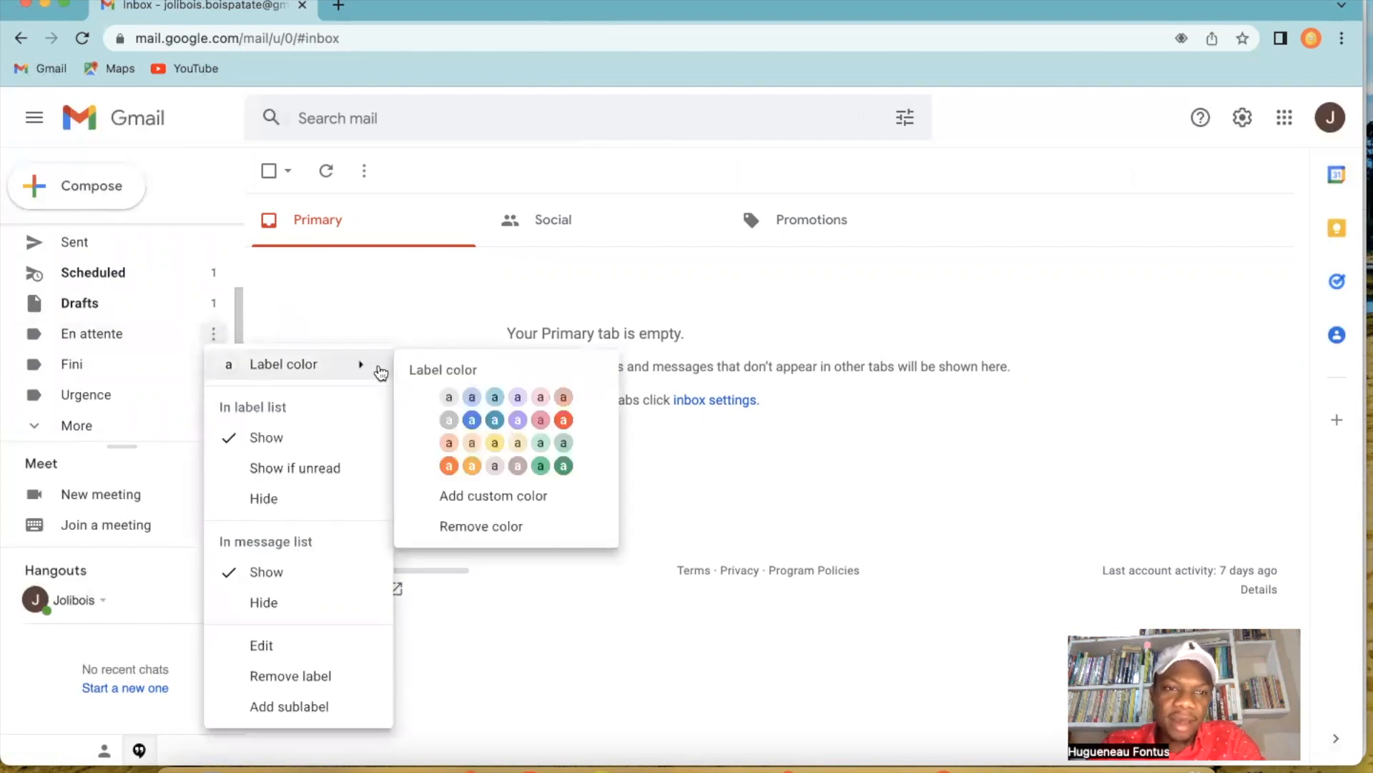
click(495, 445)
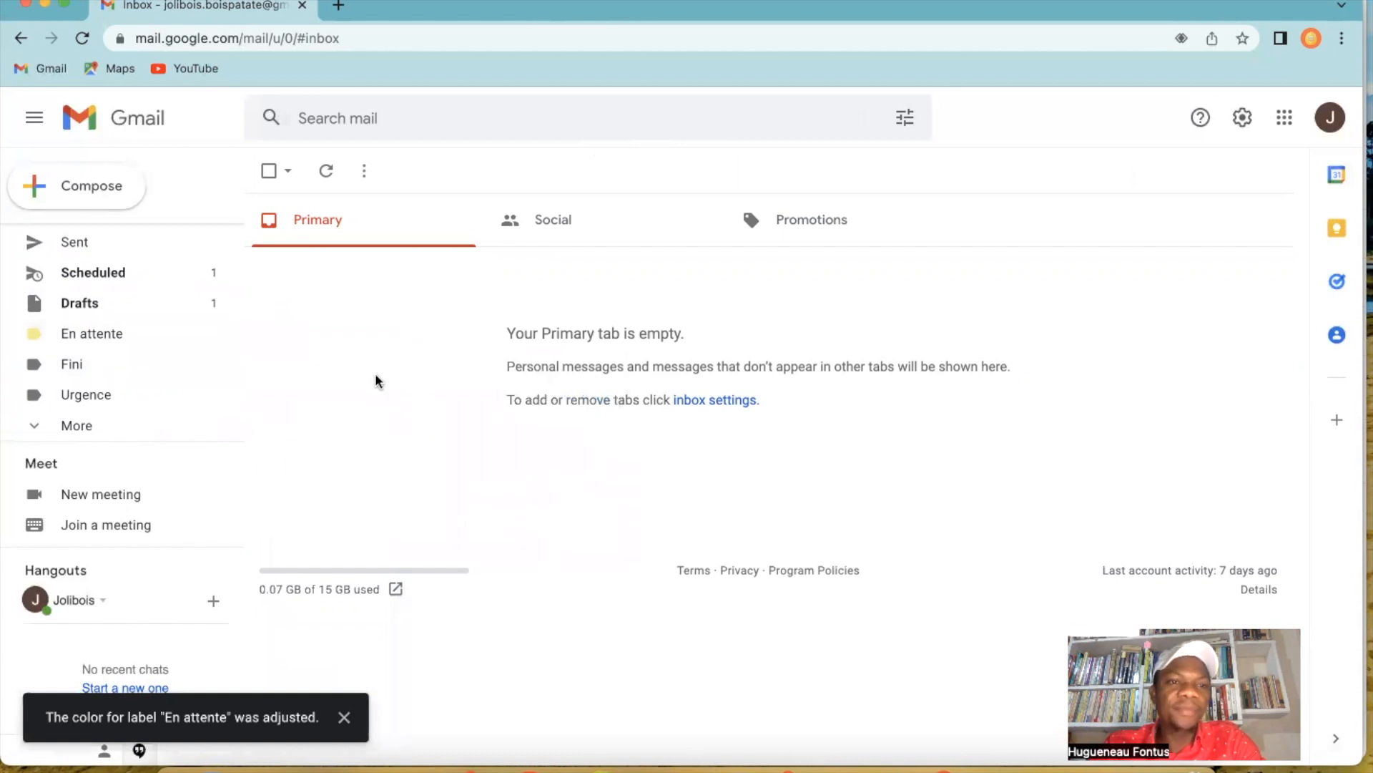
Set the color of the Fini label to green and the Urgence label to red.
click(215, 367)
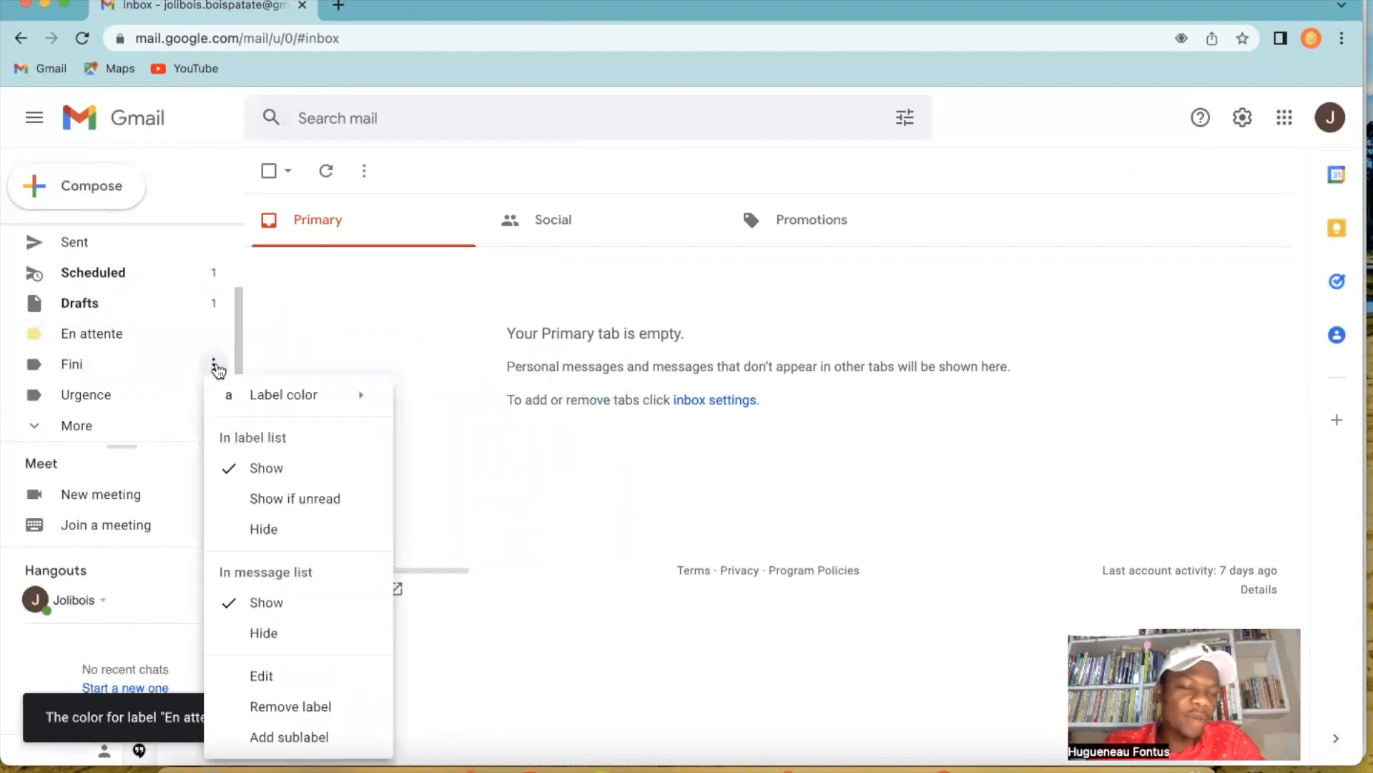
mouse_move(366, 403)
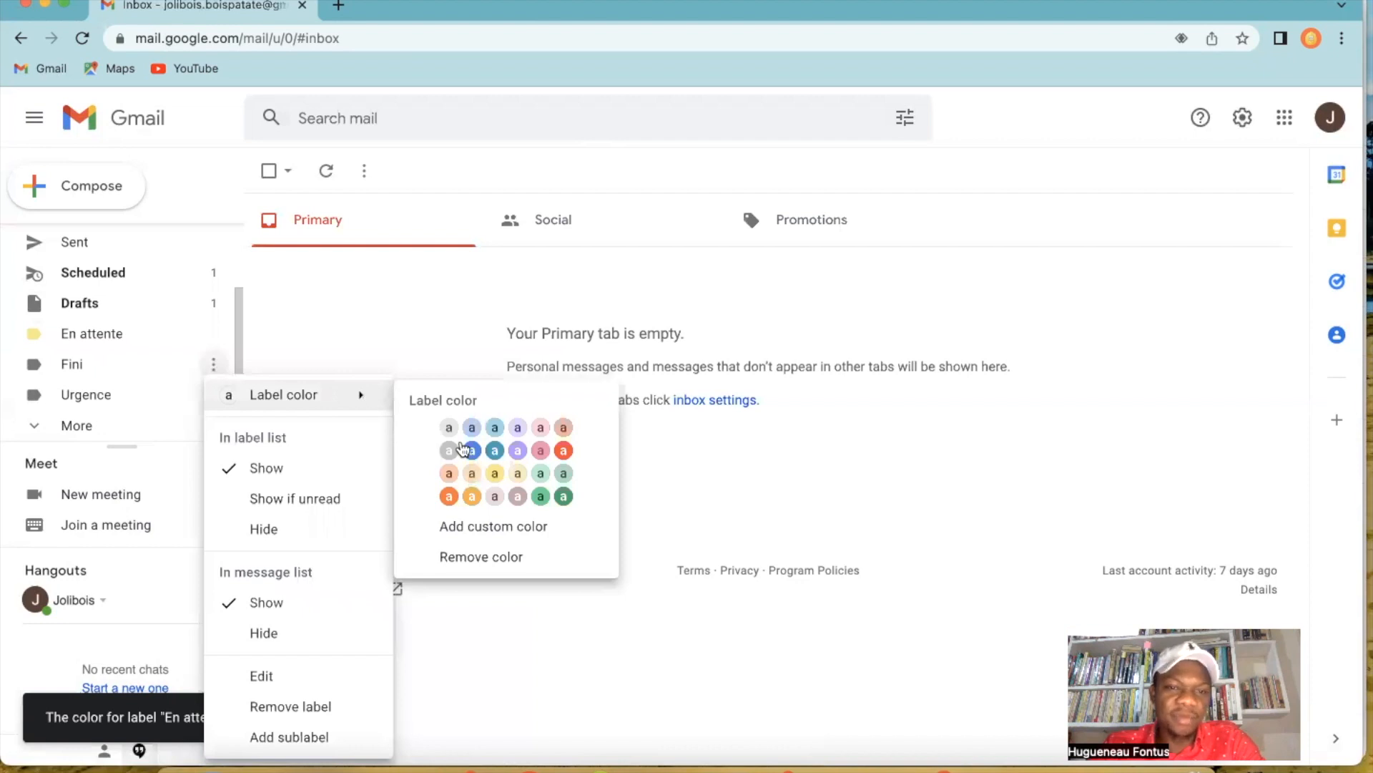
click(541, 497)
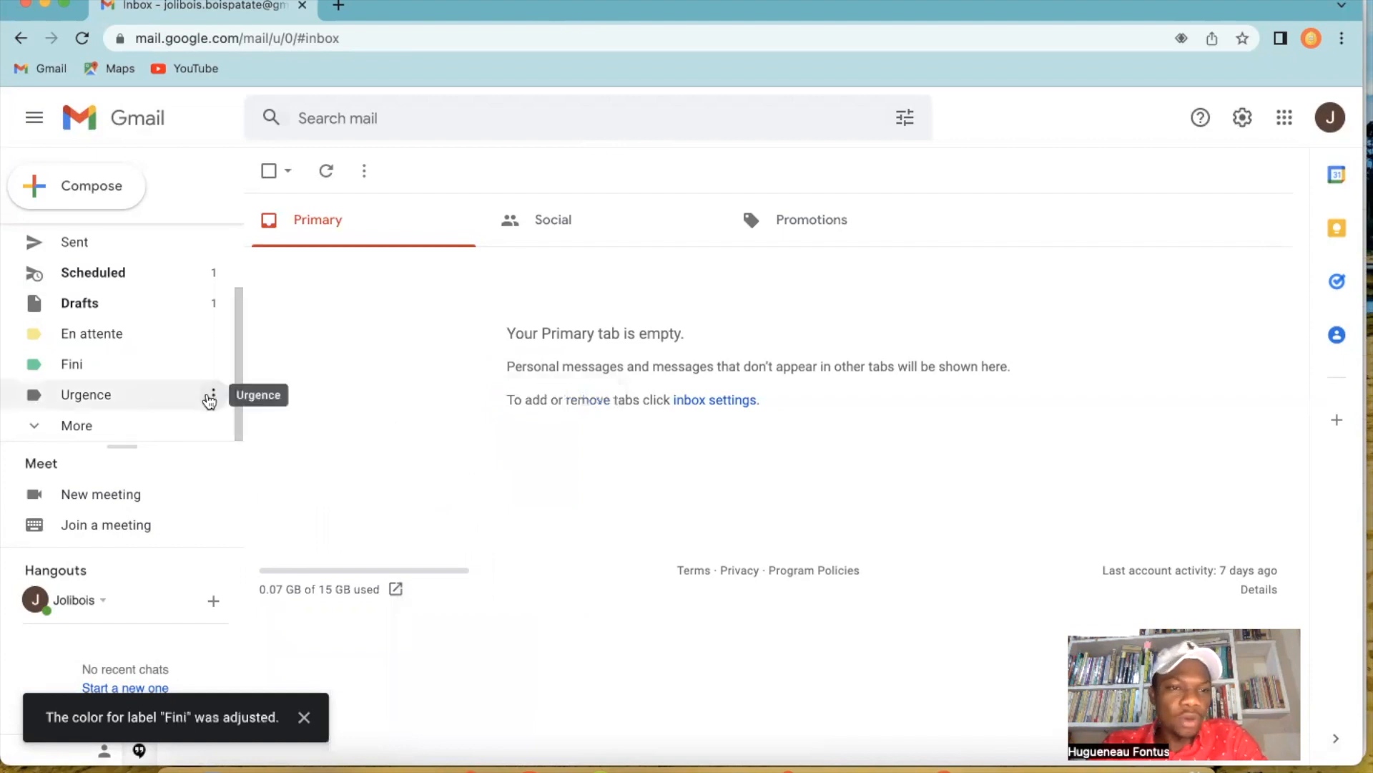
click(210, 397)
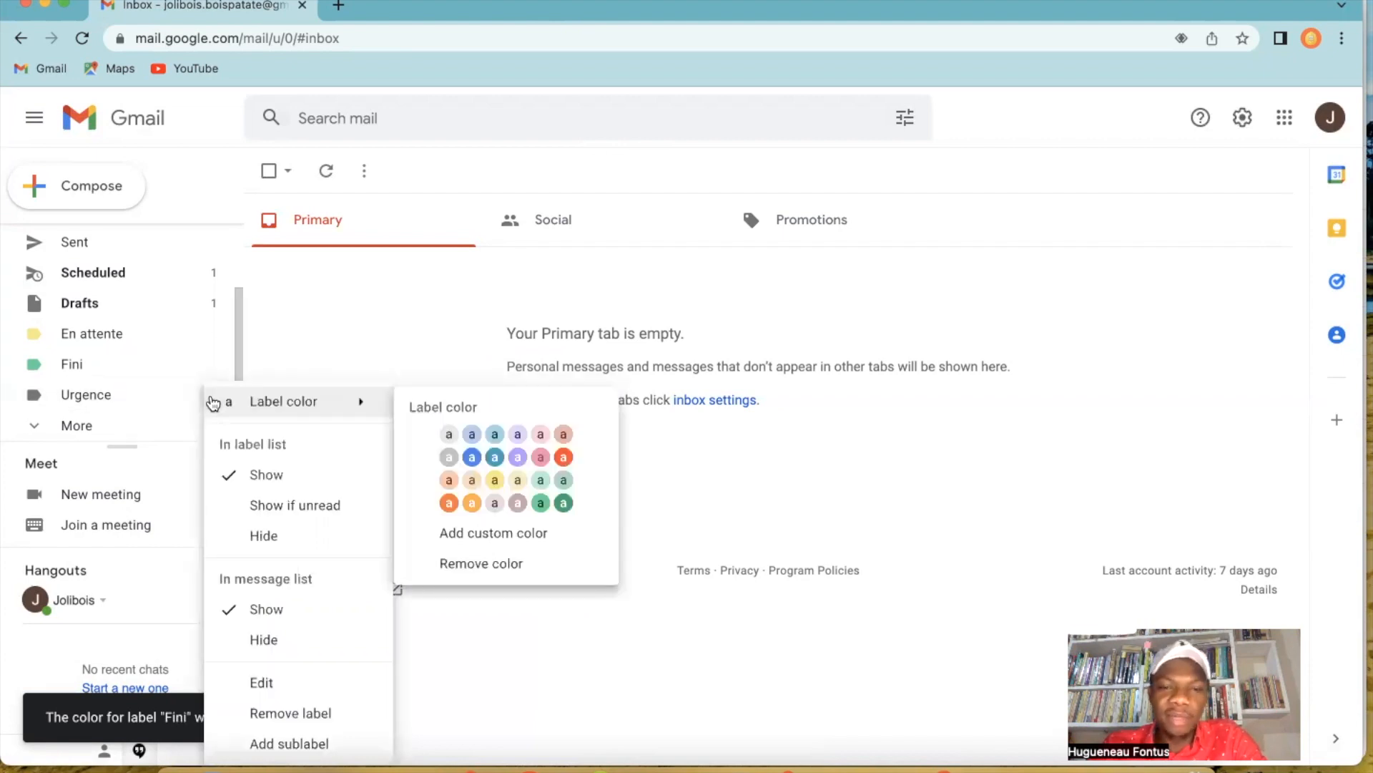
click(563, 457)
View the emails under the En attente label and set that label to "Show if unread" in the label list.
click(106, 338)
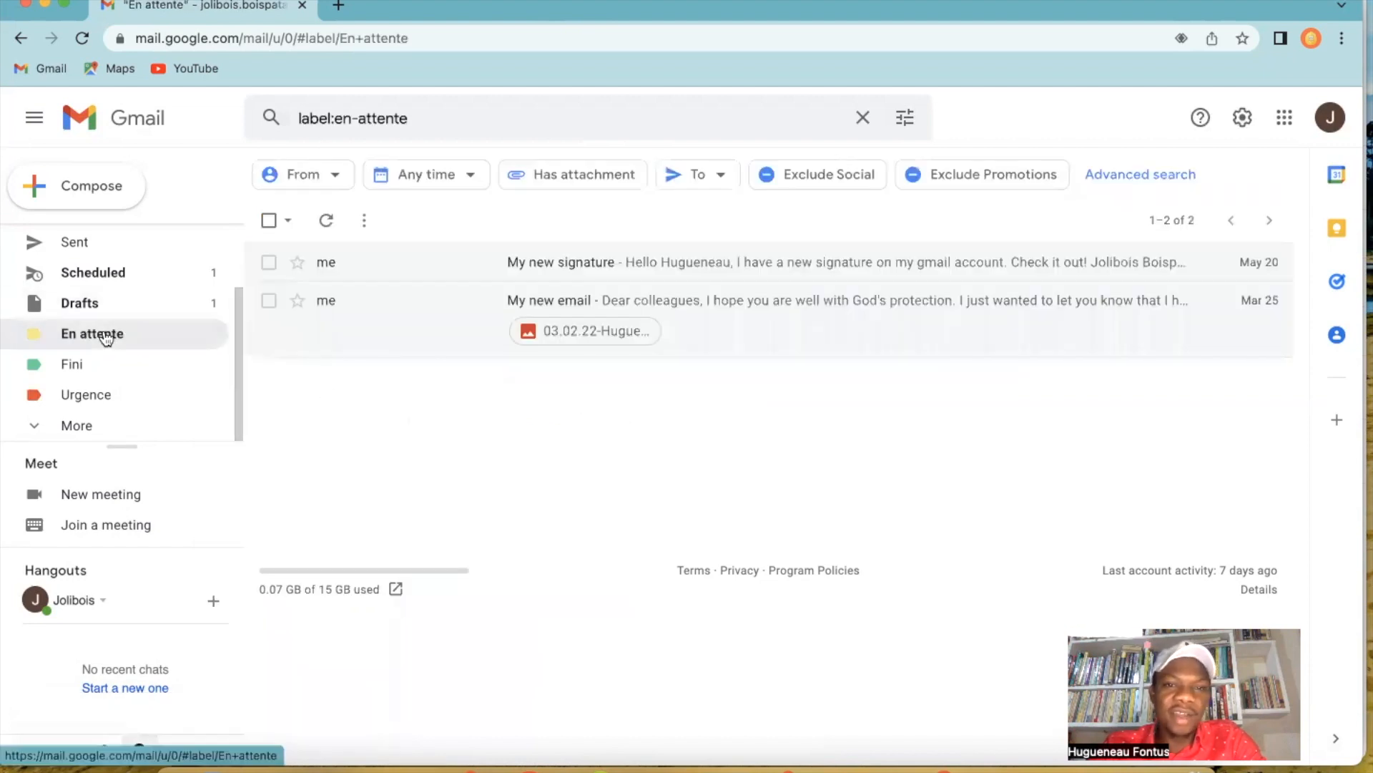
drag(238, 333, 238, 327)
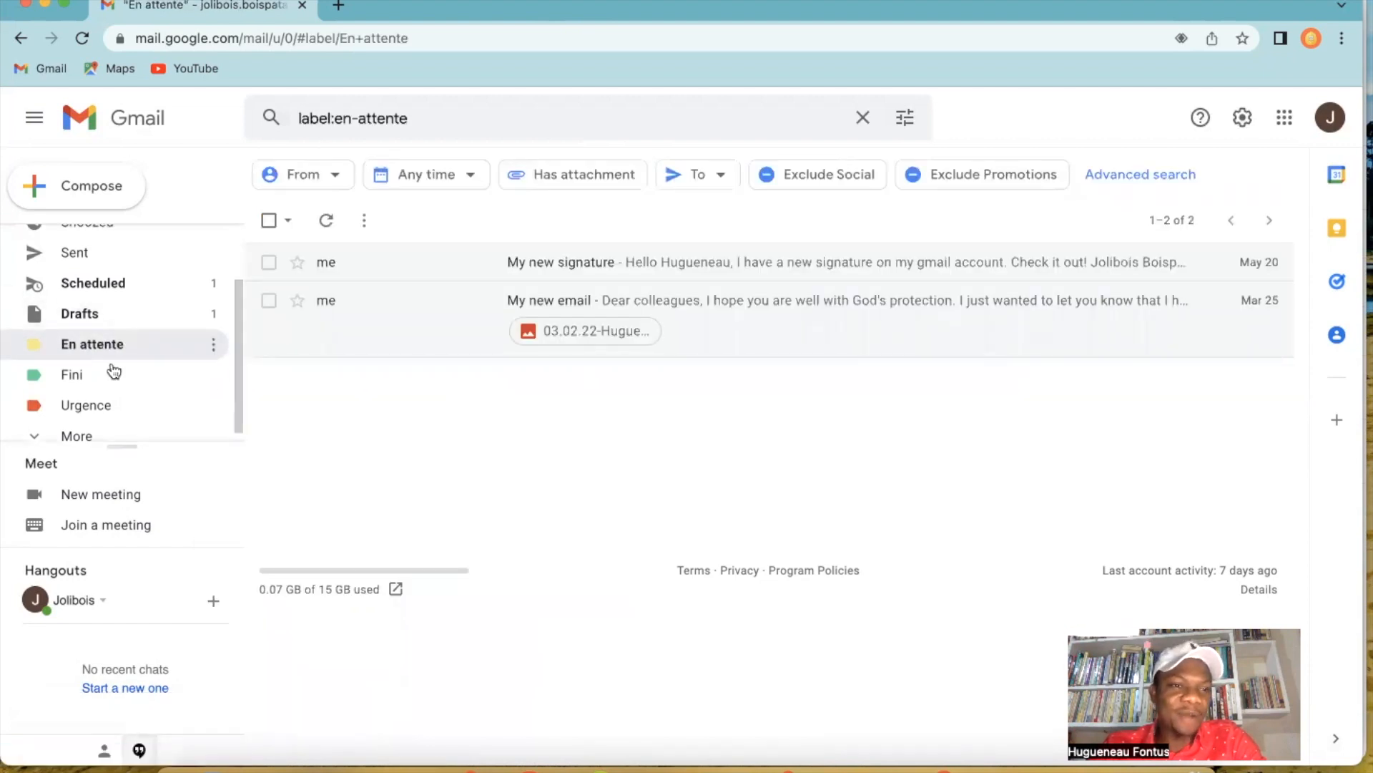
click(214, 346)
mouse_move(300, 392)
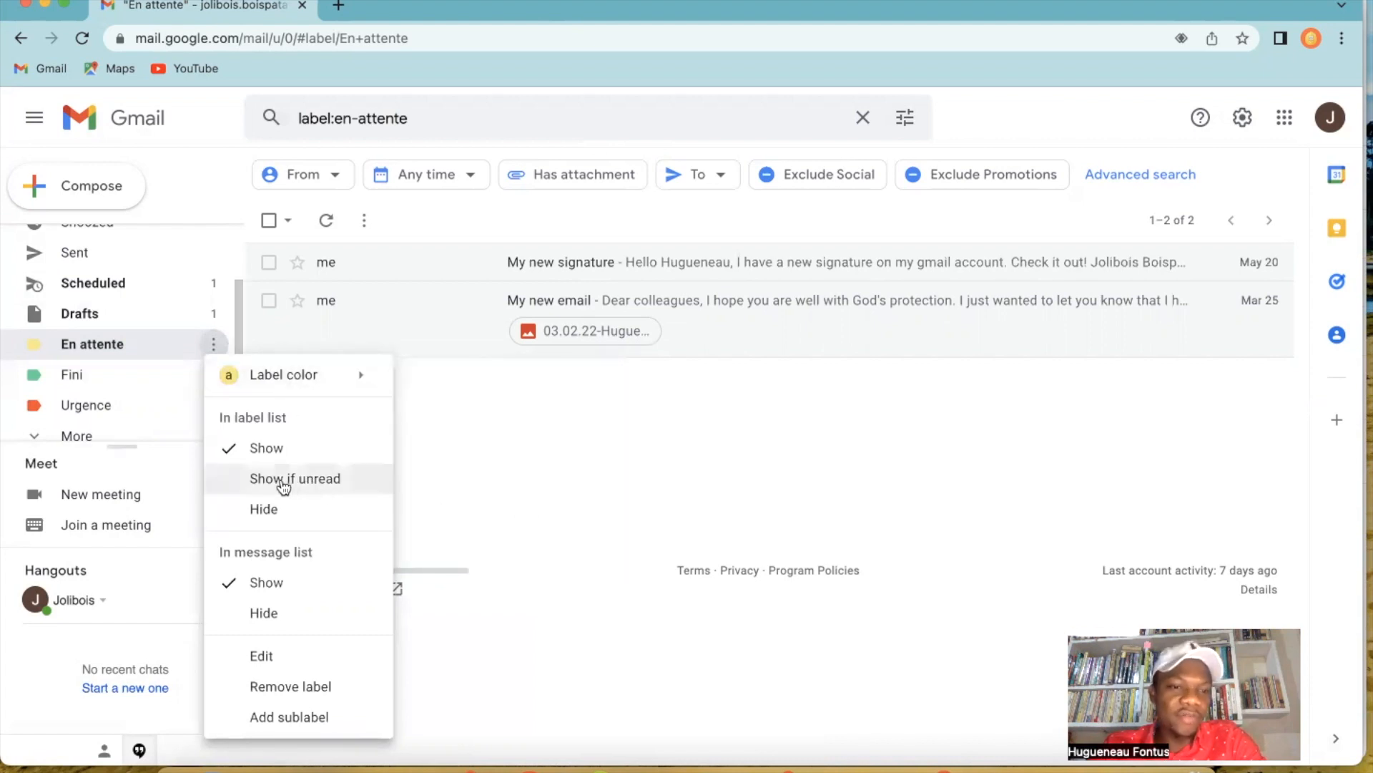
click(284, 486)
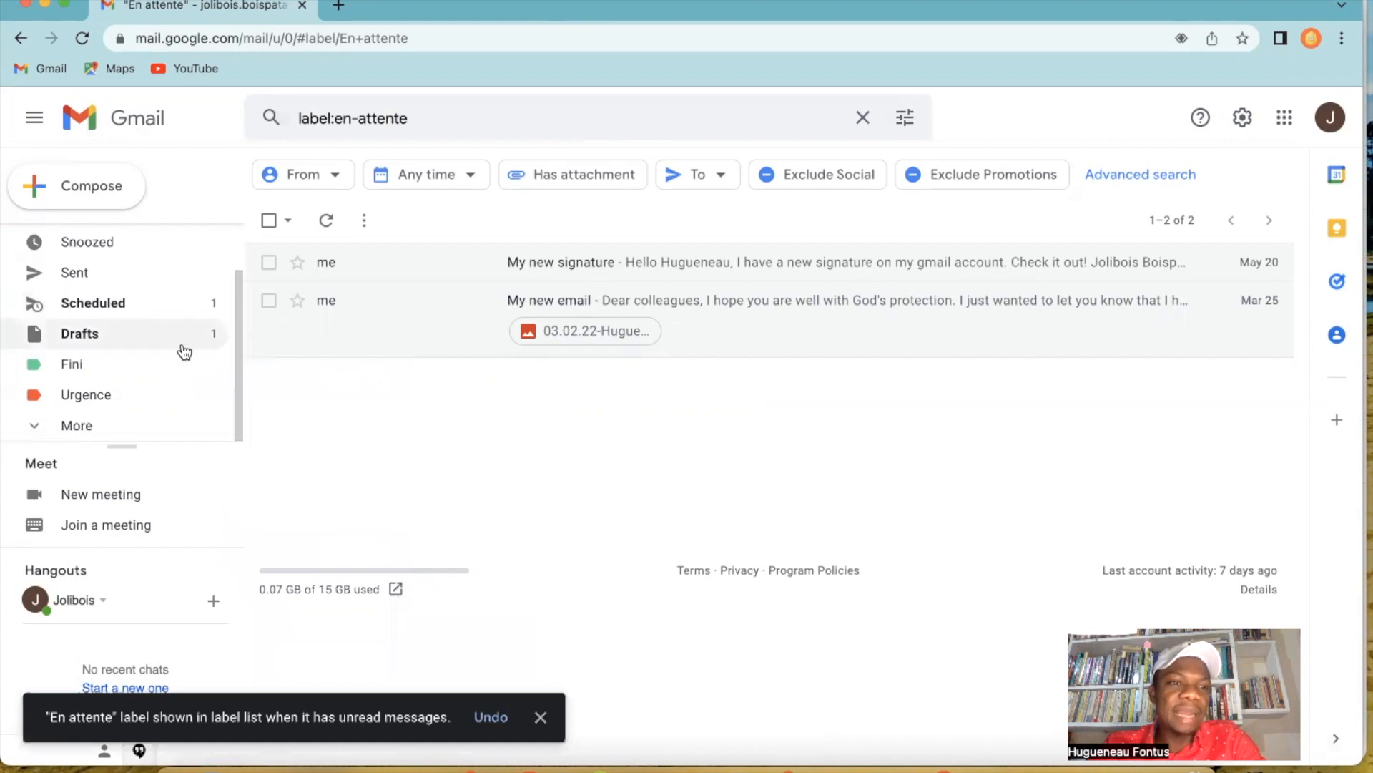
Expand the full list of folders and labels and check where the En attente label is listed.
scroll(236, 289, up, 2)
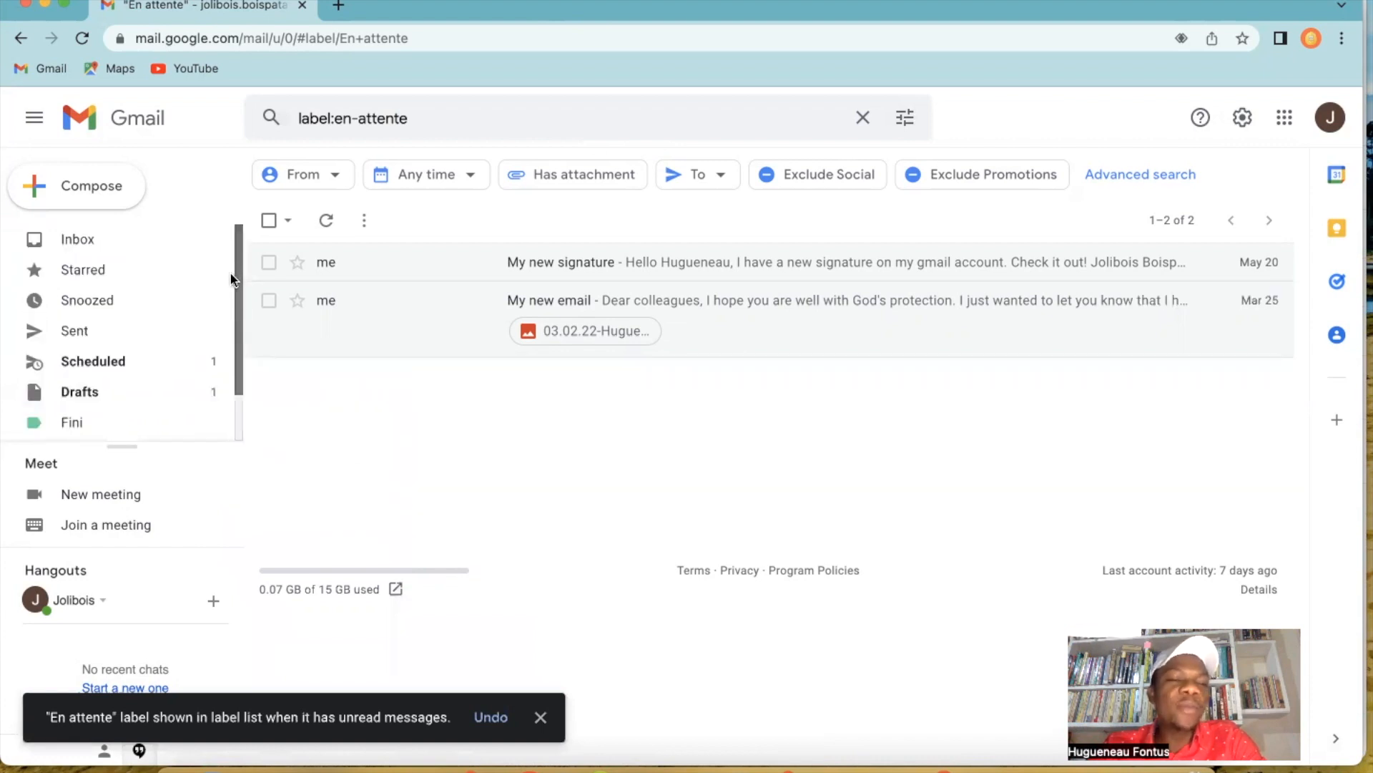
scroll(237, 299, up, 1)
scroll(236, 357, down, 2)
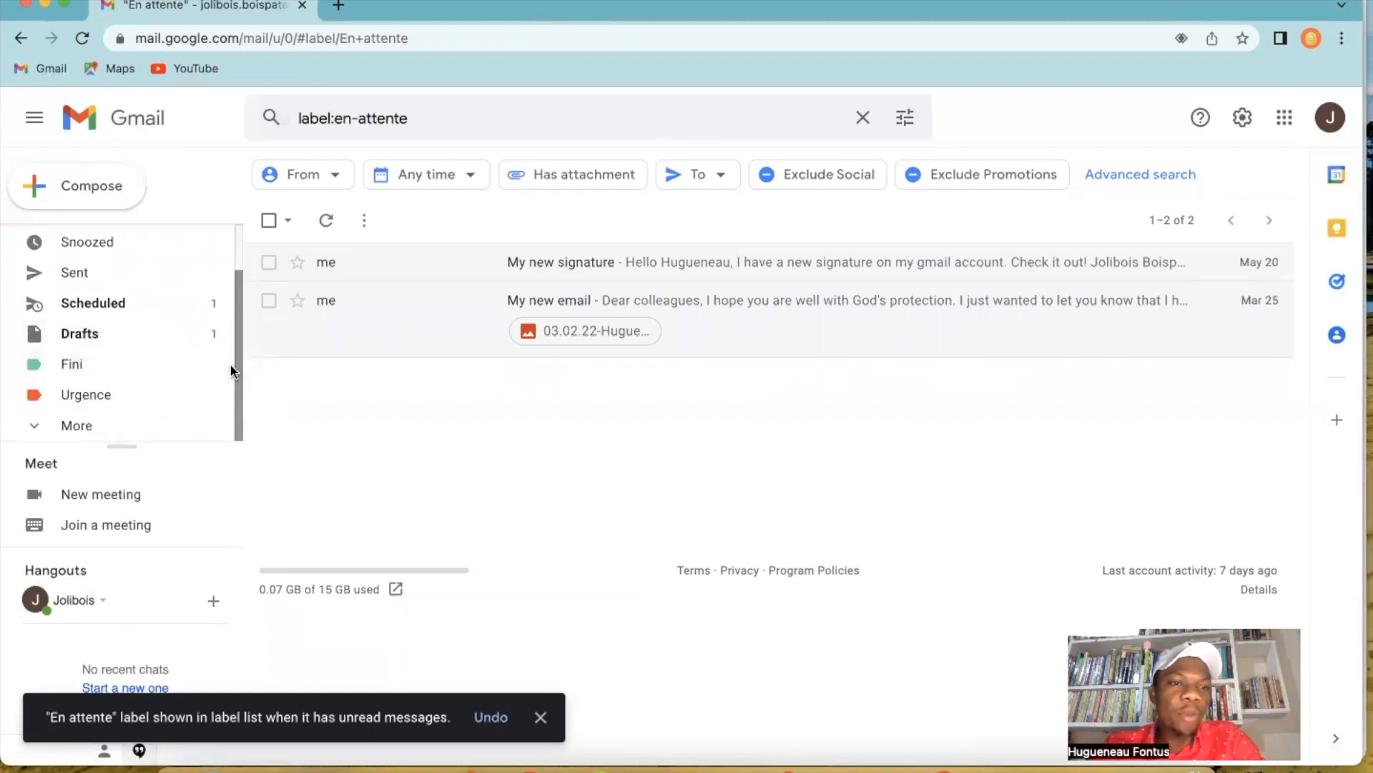
click(100, 426)
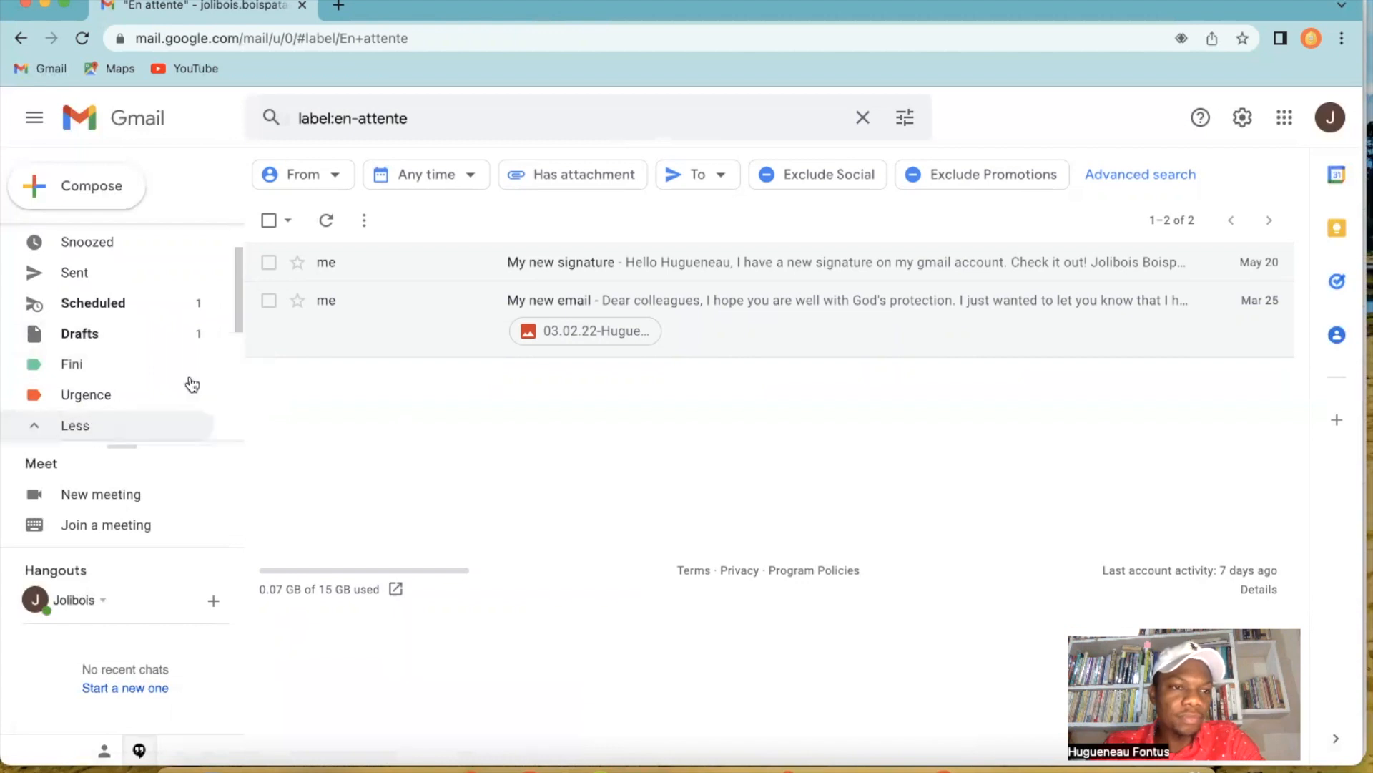
drag(237, 276, 231, 238)
scroll(226, 239, down, 5)
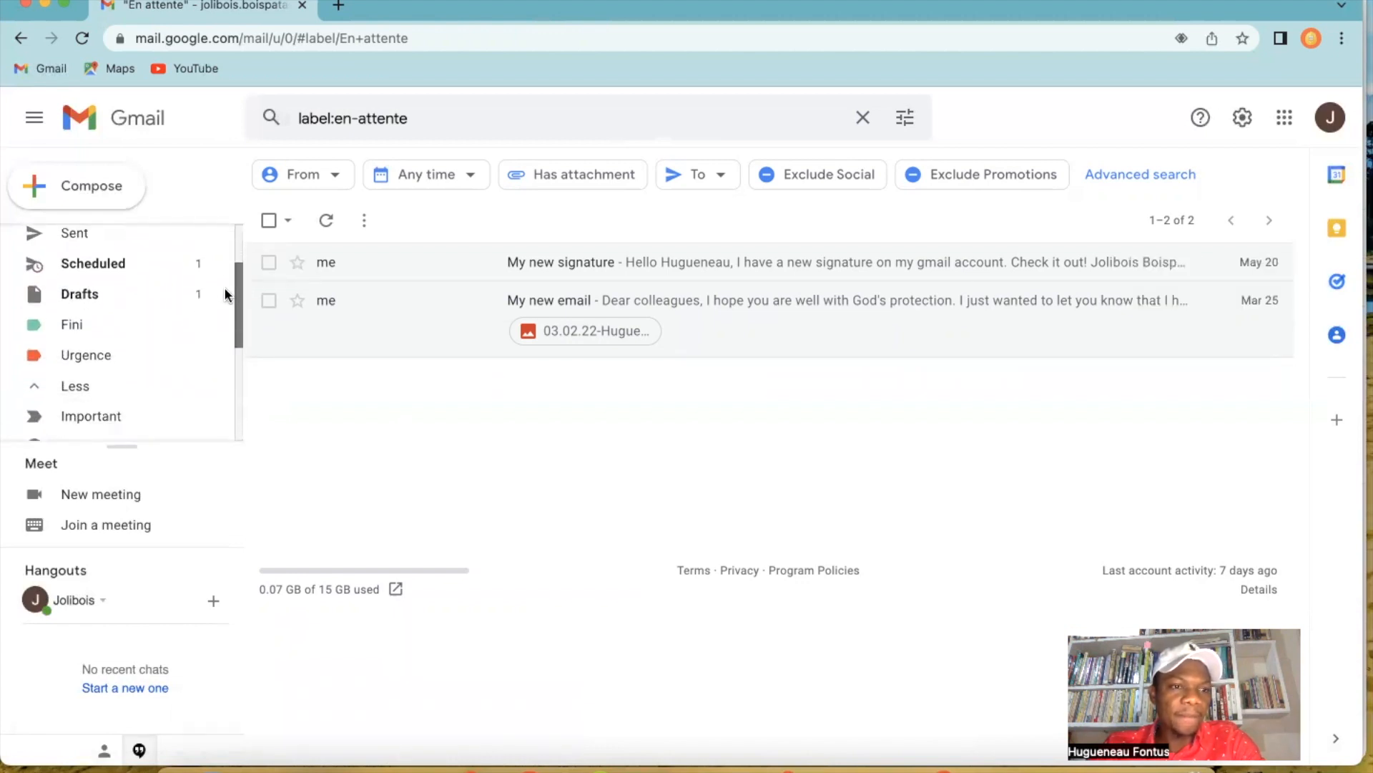
scroll(219, 363, down, 2)
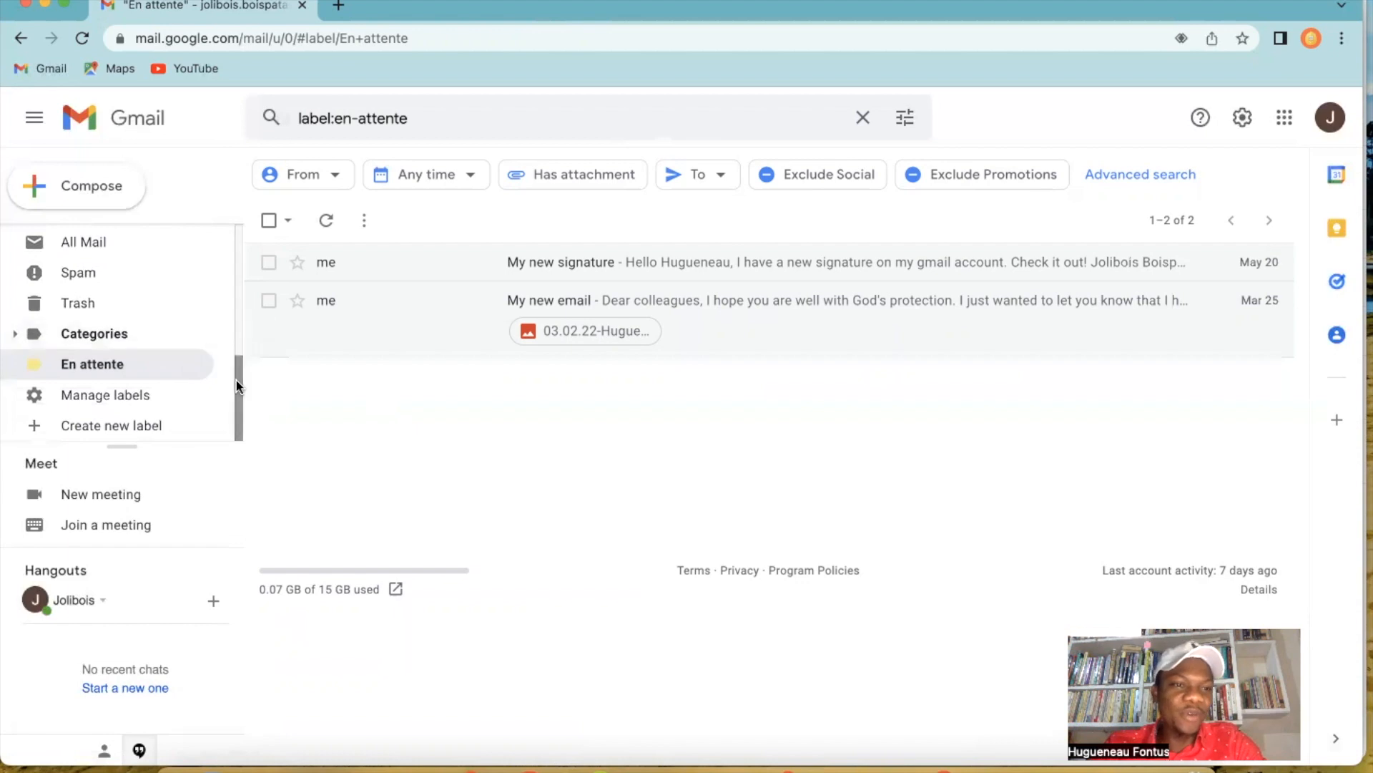
View the emails under the Fini label, check the label tag on the "Security alert" message and return to the inbox.
scroll(238, 390, up, 5)
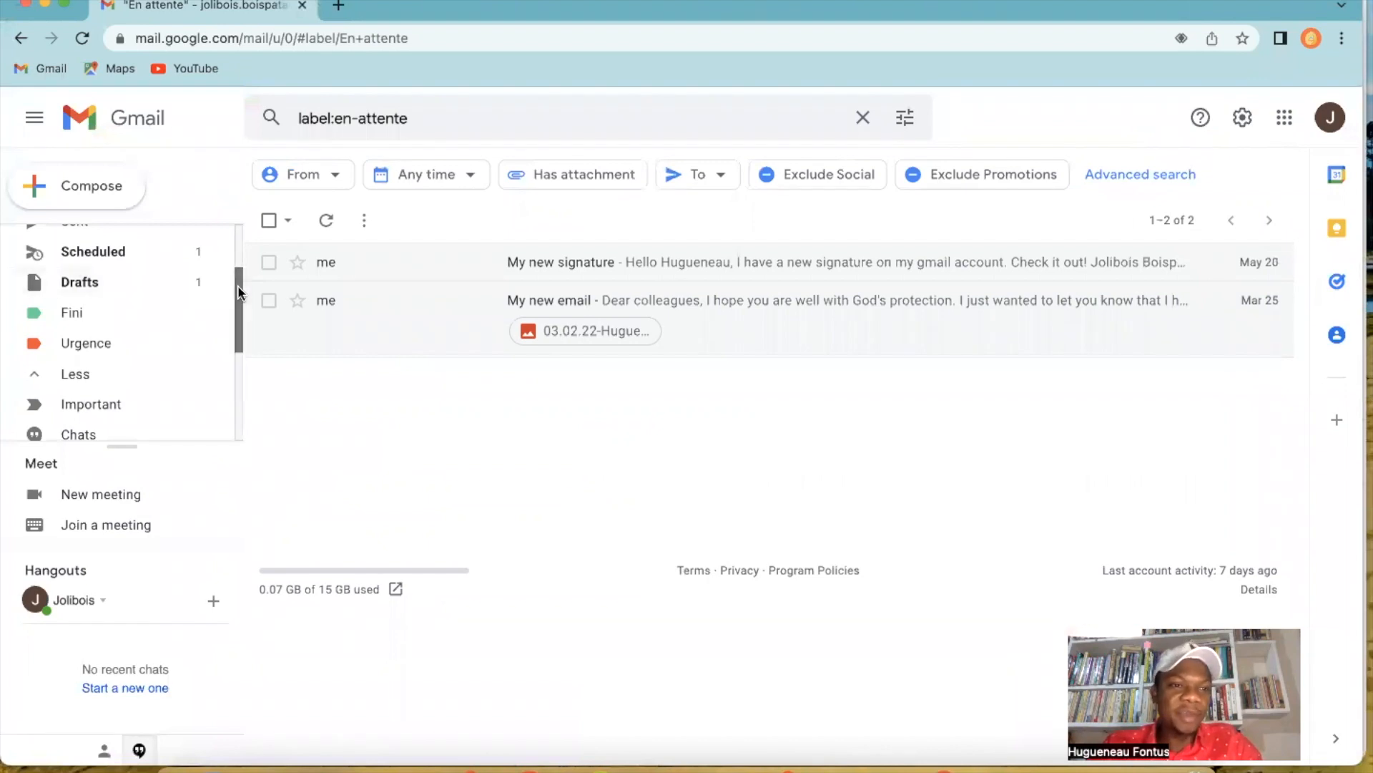
scroll(236, 280, up, 1)
click(75, 354)
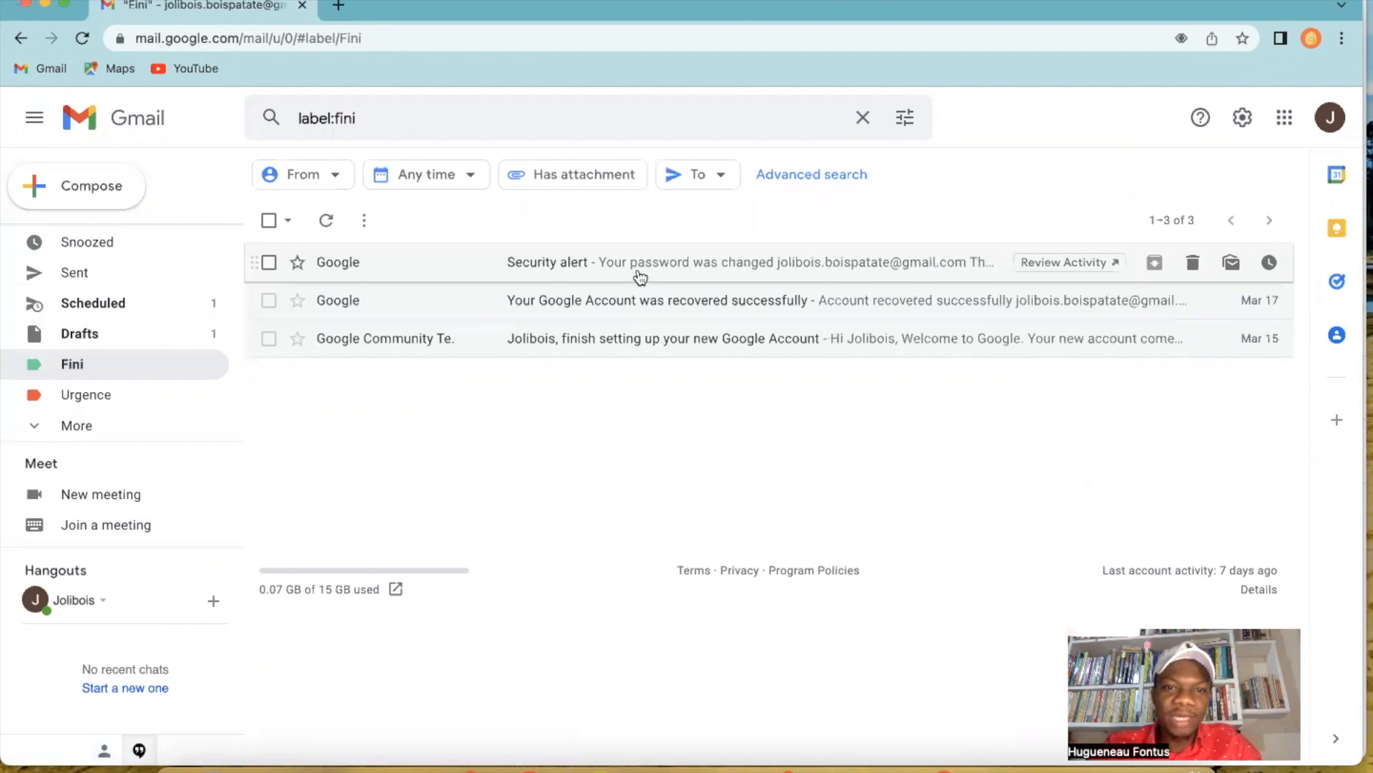
click(637, 271)
click(270, 174)
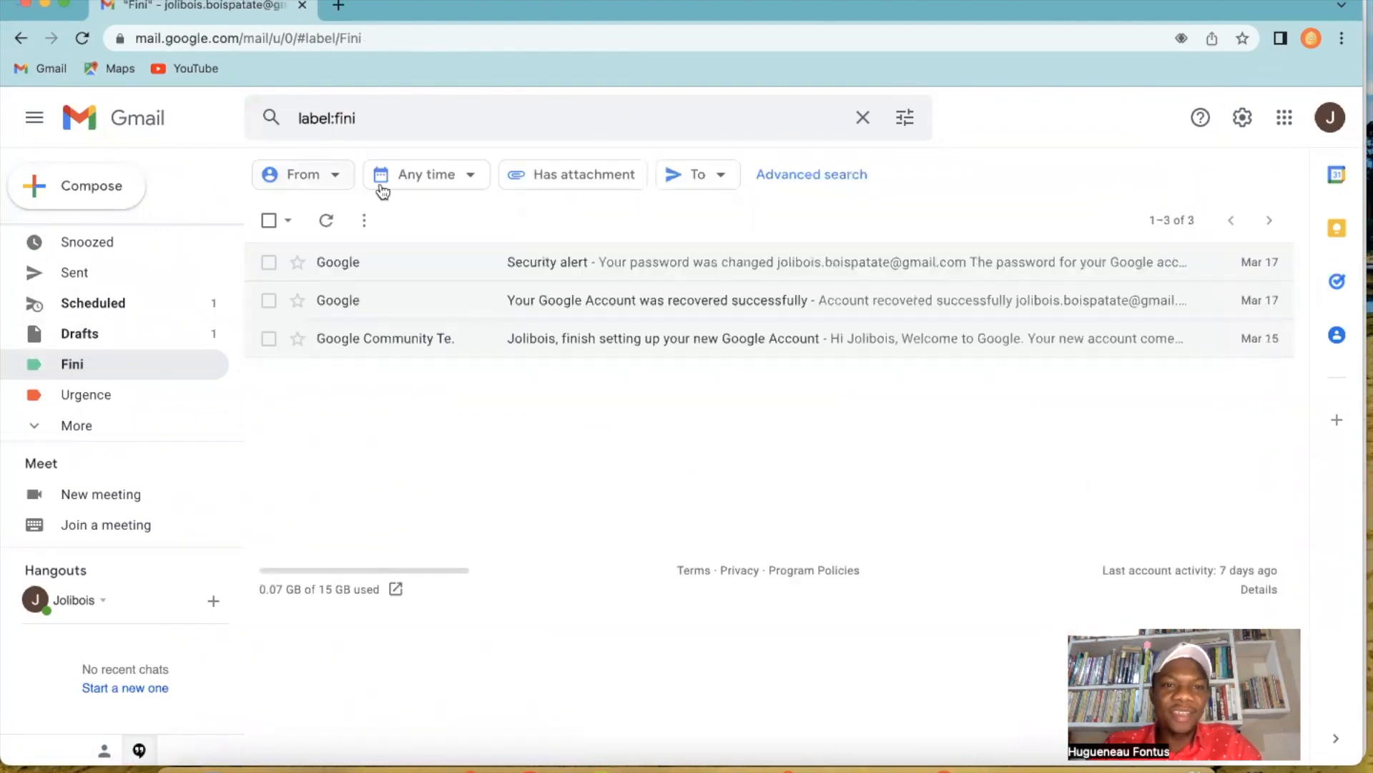
click(411, 270)
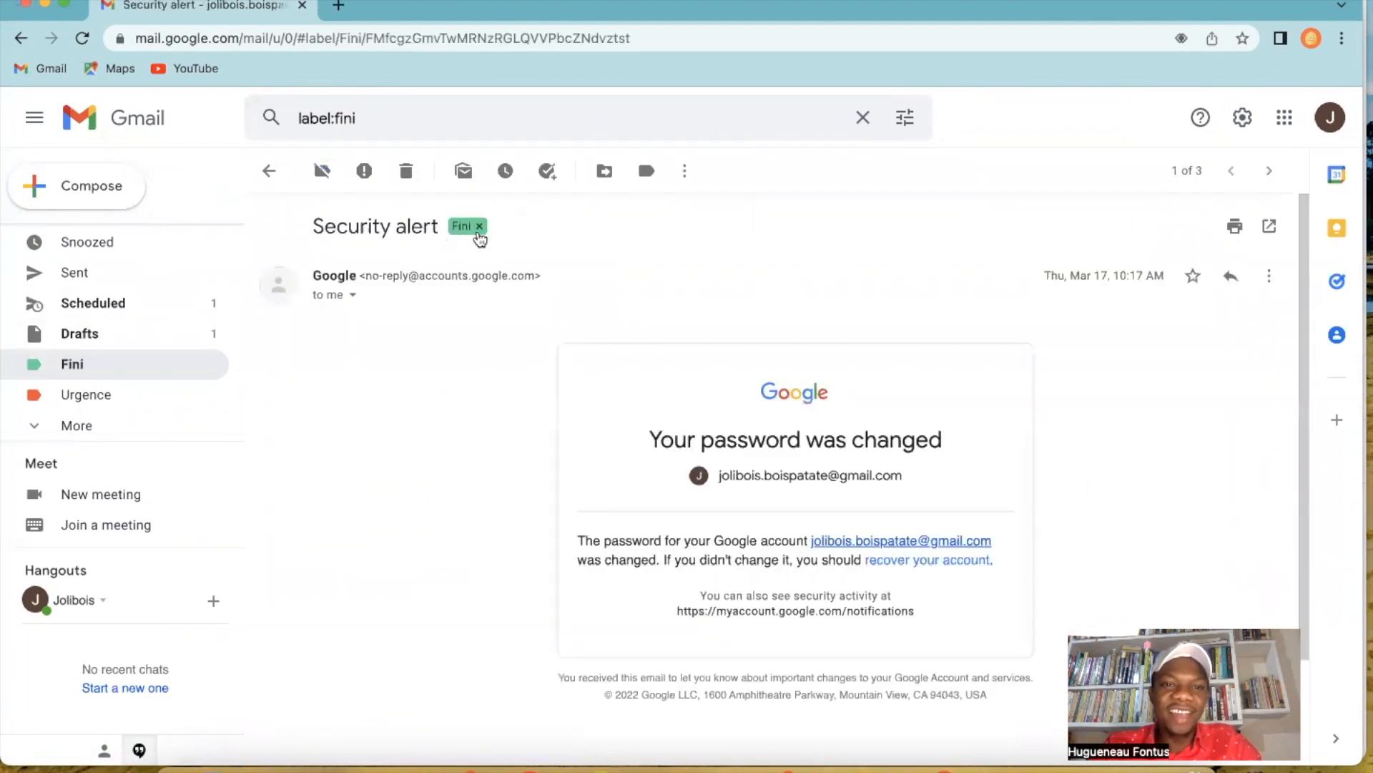
click(270, 174)
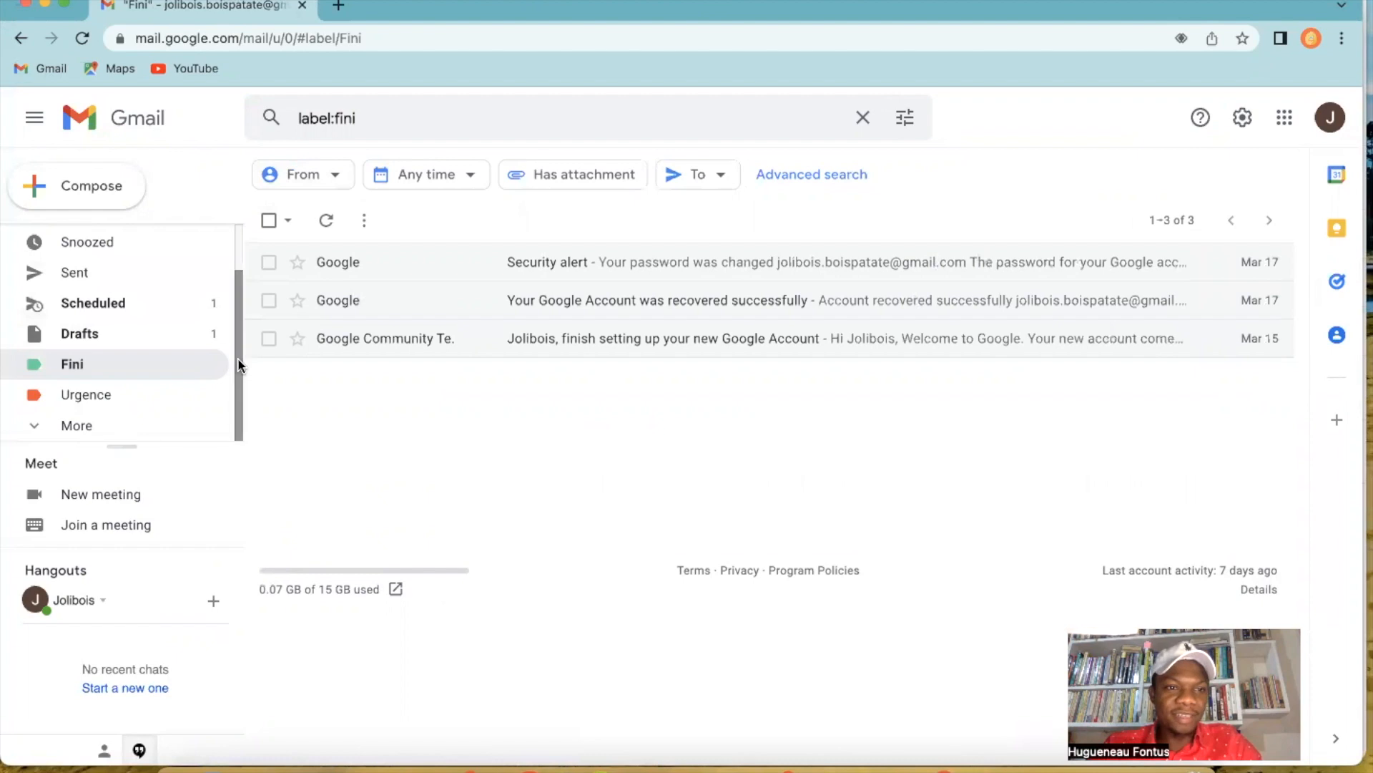
scroll(148, 243, up, 2)
click(140, 238)
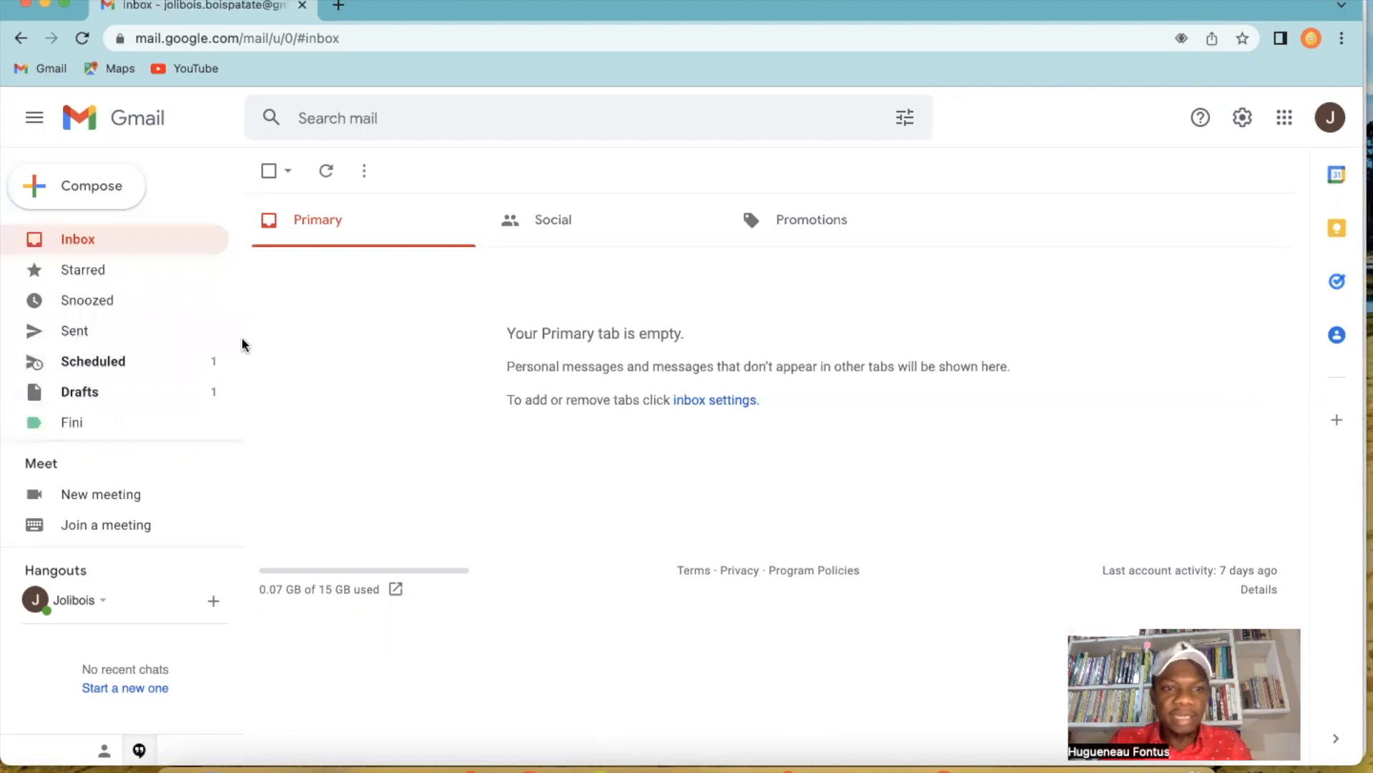
View the "My new signature" message under the Urgence label, check its label tag and return to the inbox.
drag(239, 340, 241, 384)
click(123, 395)
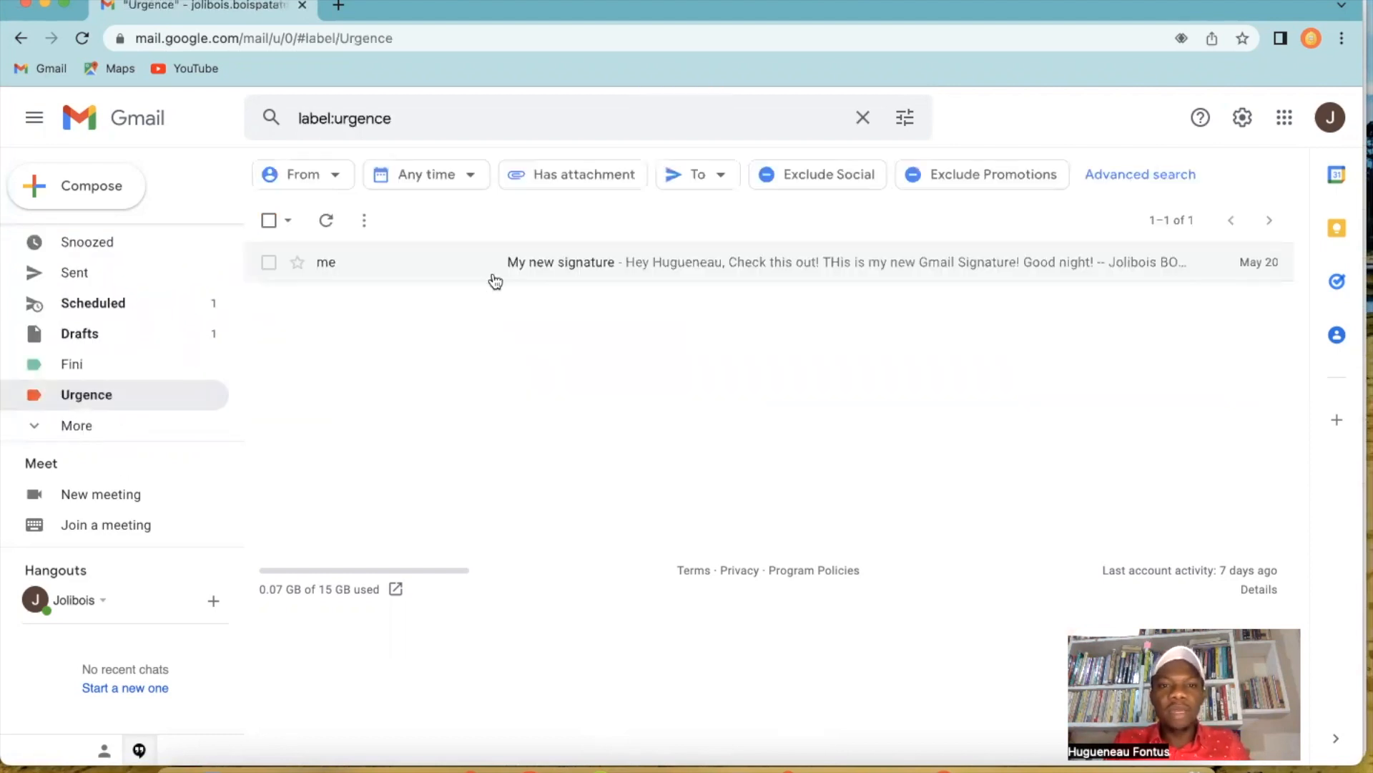
click(556, 263)
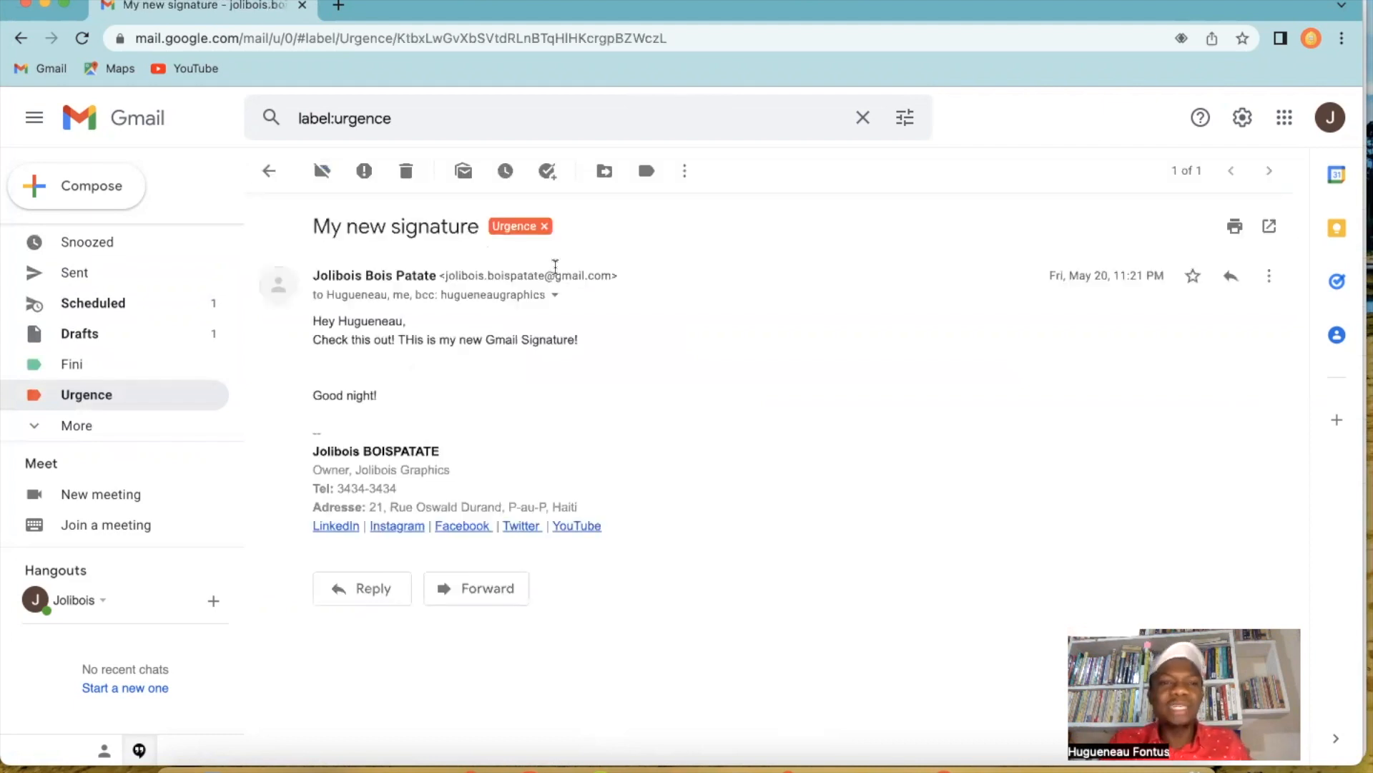
scroll(125, 240, up, 2)
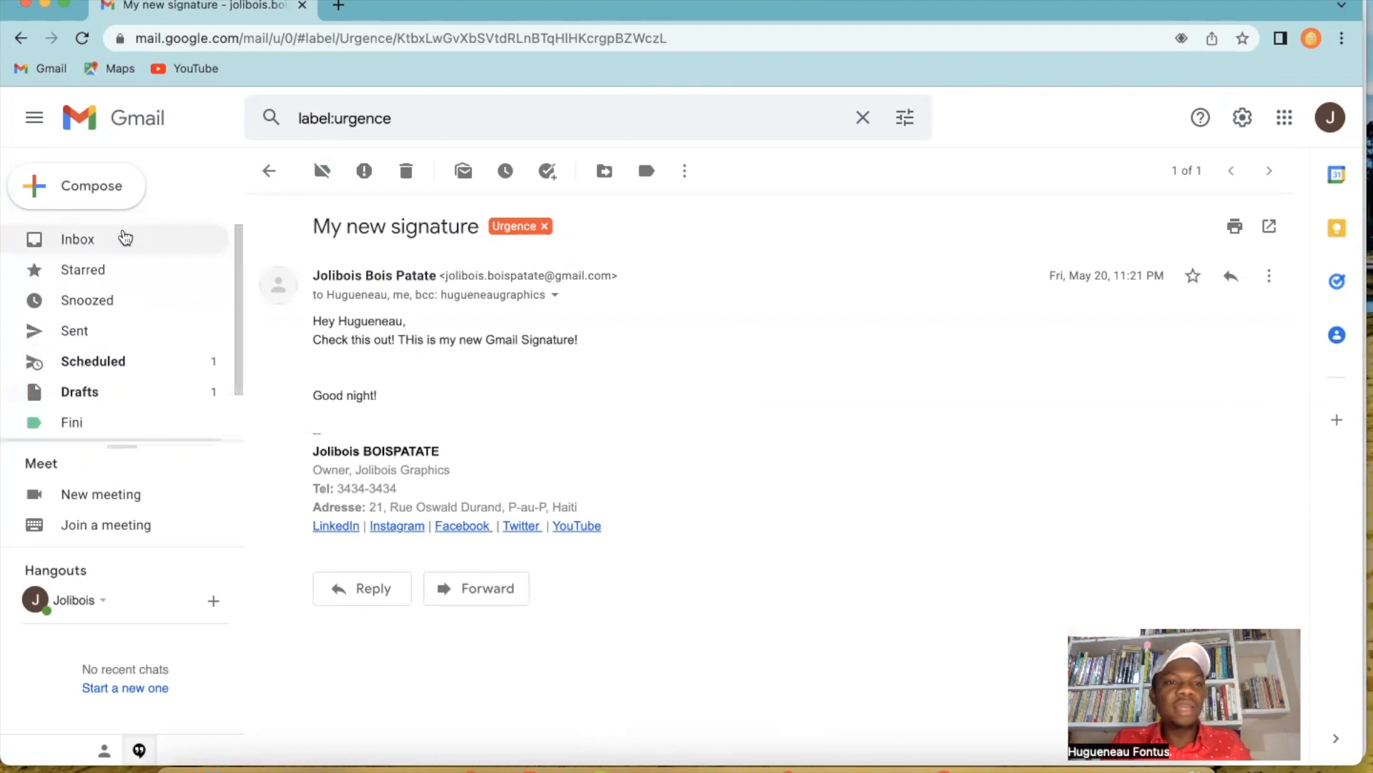
click(125, 238)
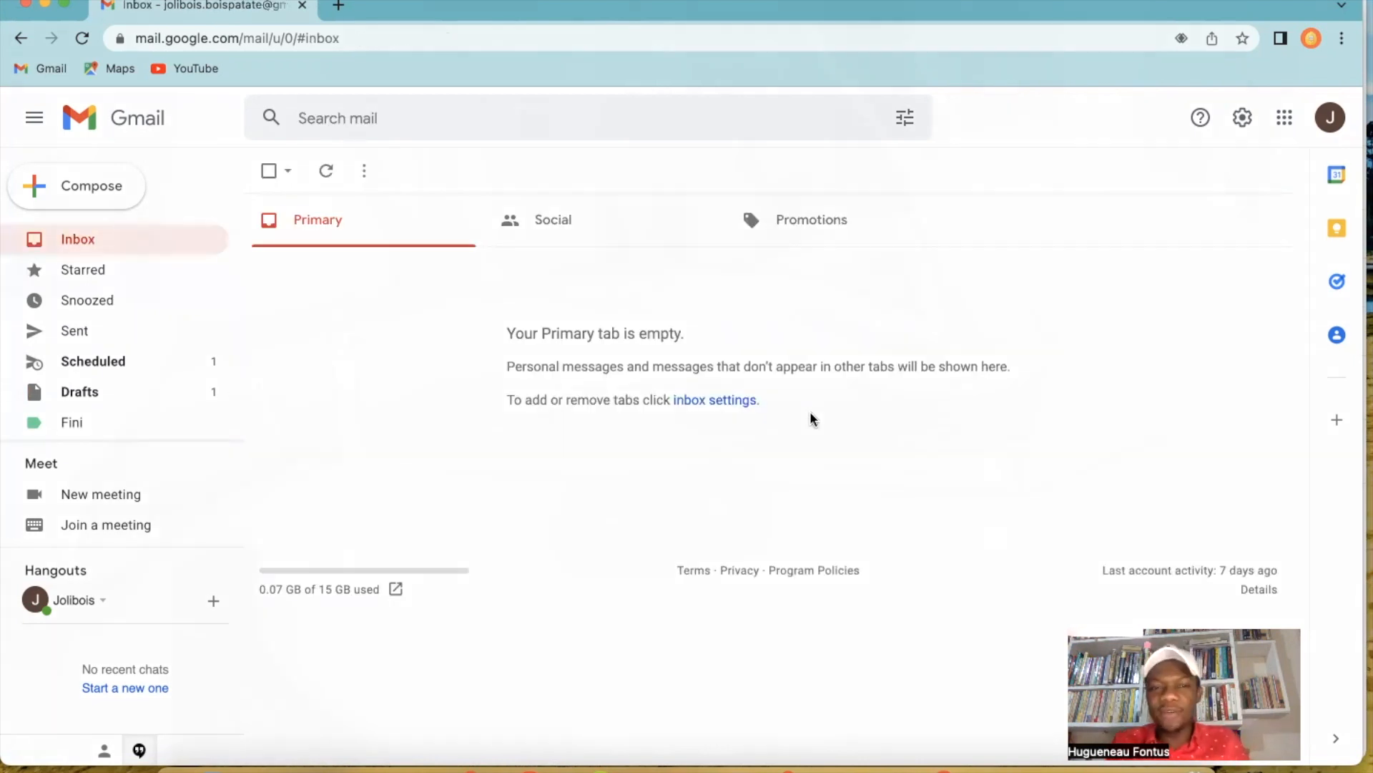